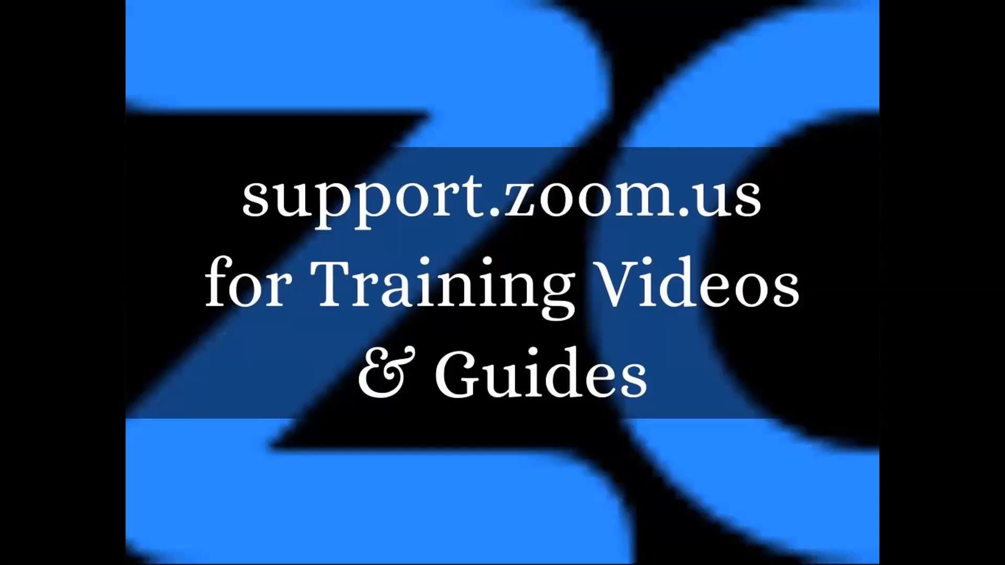
pyautogui.press('Right')
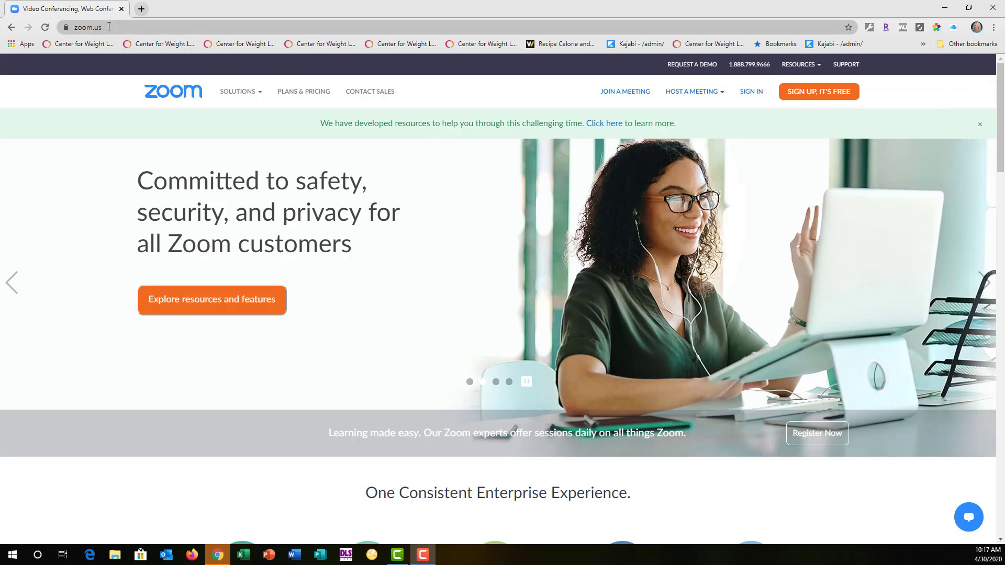
# Step: Review the Zoom meeting plans and pricing, and open the sign-up page for the free Basic plan
pyautogui.click(305, 92)
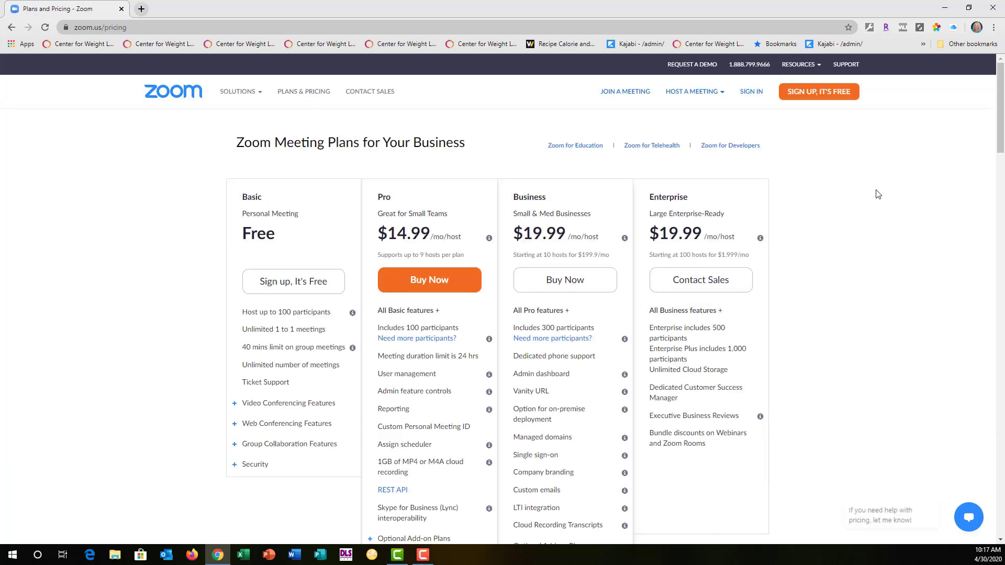
pyautogui.scroll(-1, 835, 193)
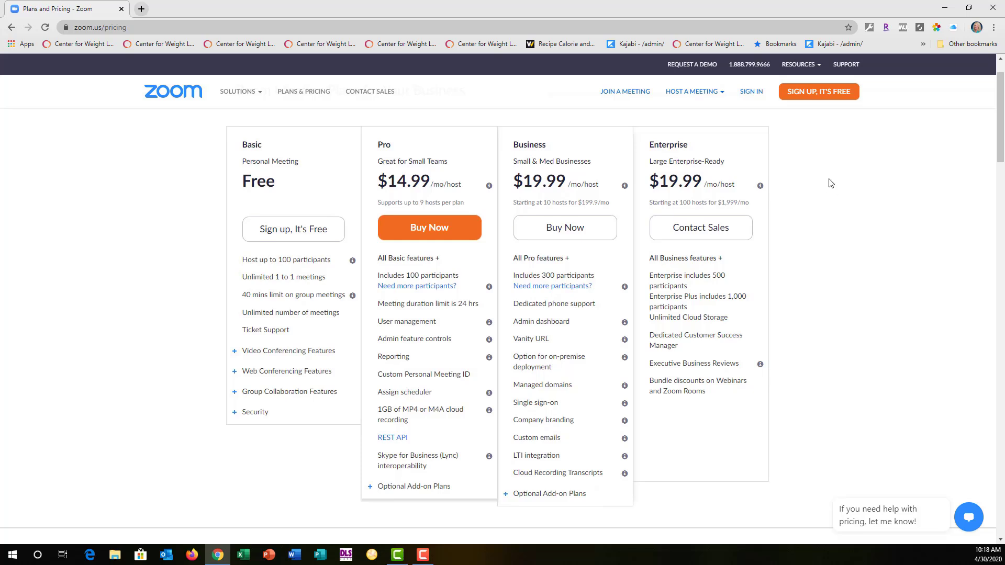
pyautogui.click(292, 228)
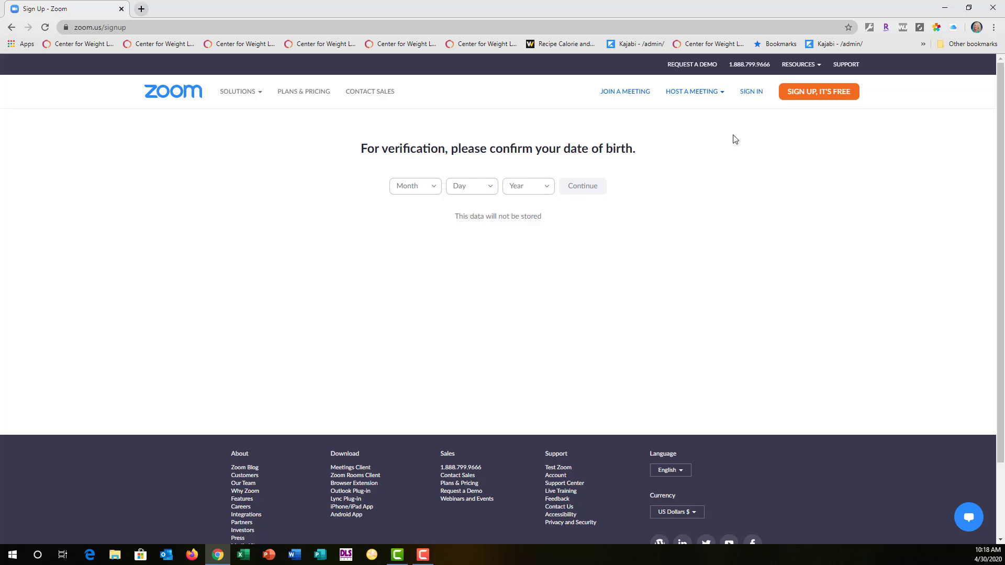
# Step: Sign in to the existing Zoom account with the account e-mail and password
pyautogui.click(751, 93)
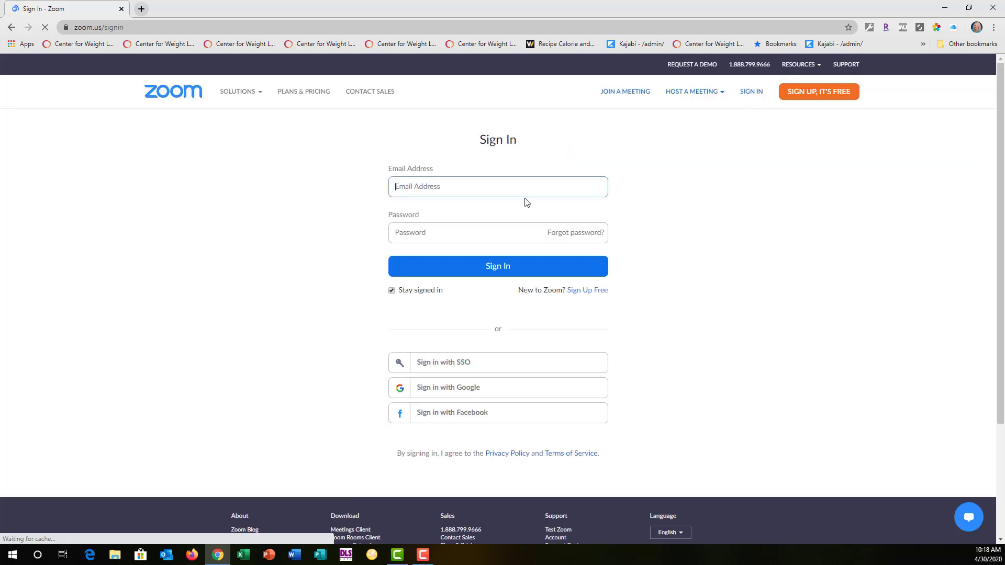
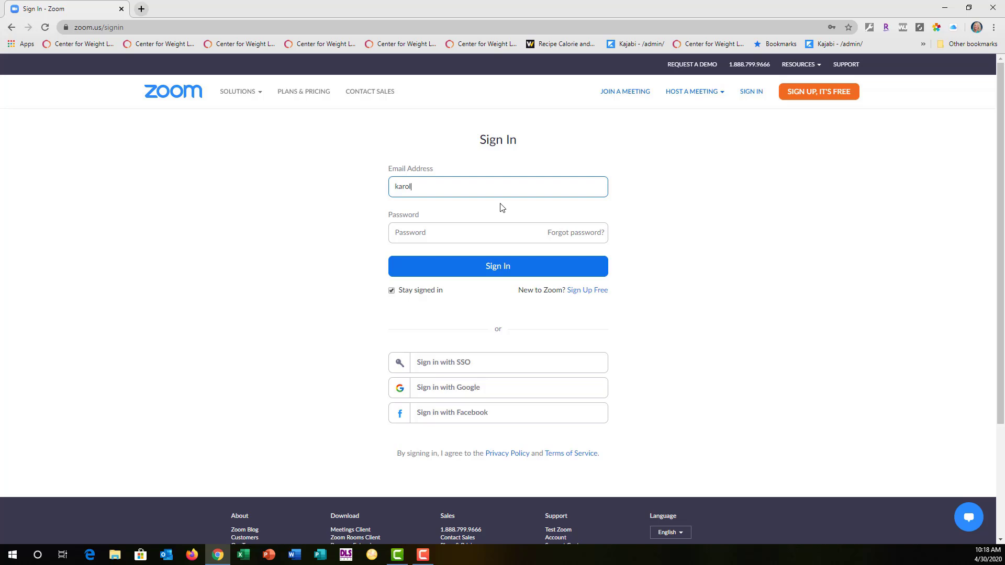
pyautogui.press('Tab')
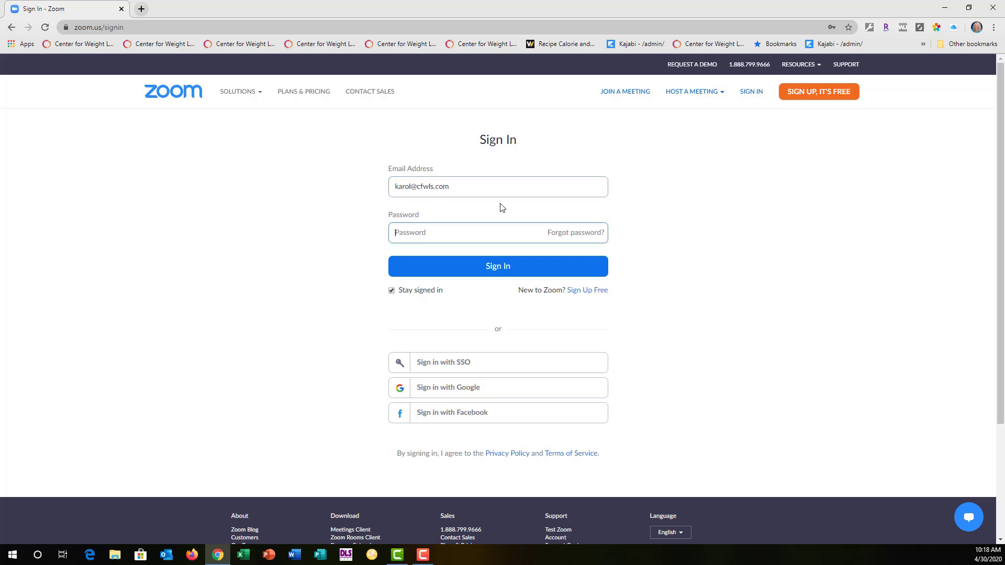
pyautogui.write('••••••••••••')
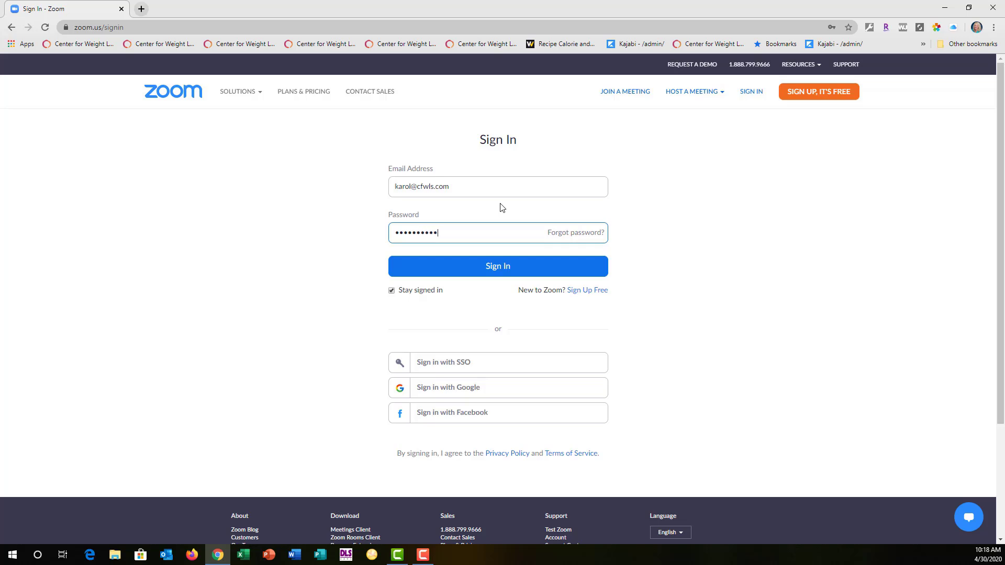
pyautogui.write('•')
pyautogui.press('Return')
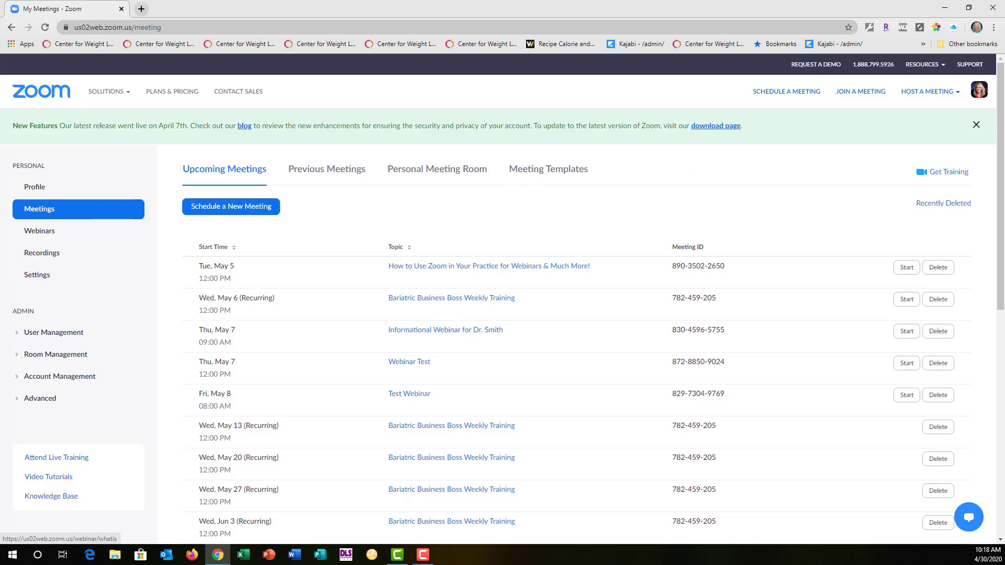
# Step: Examine the account profile, from the personal meeting ID down to the calendar and contact integration
pyautogui.click(33, 189)
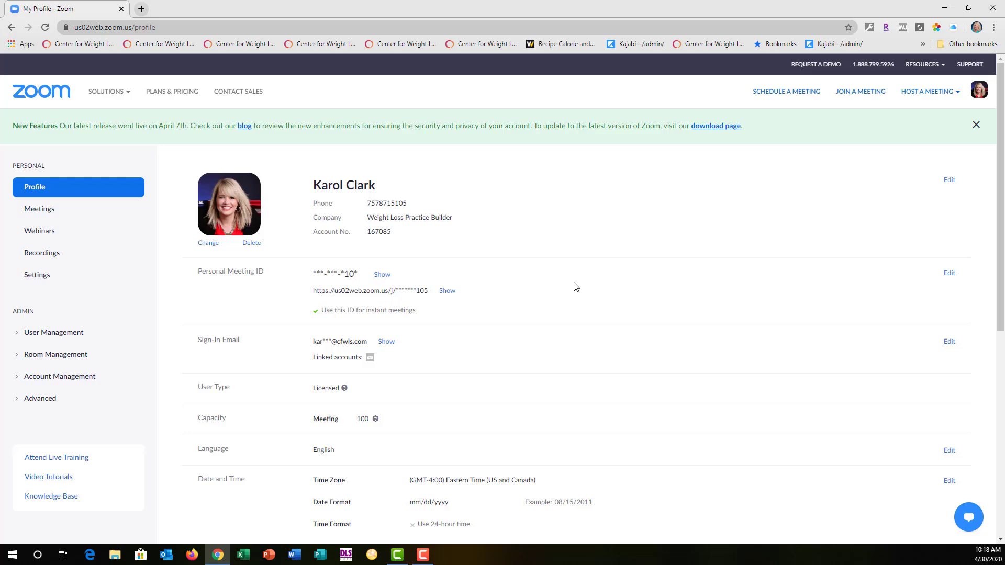
pyautogui.scroll(-1, 381, 365)
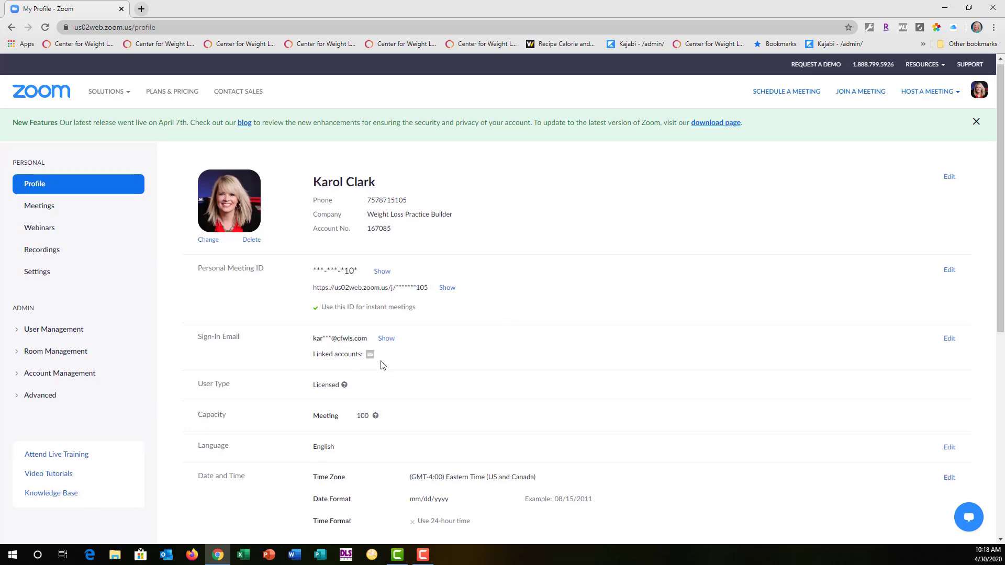
pyautogui.scroll(-1, 381, 365)
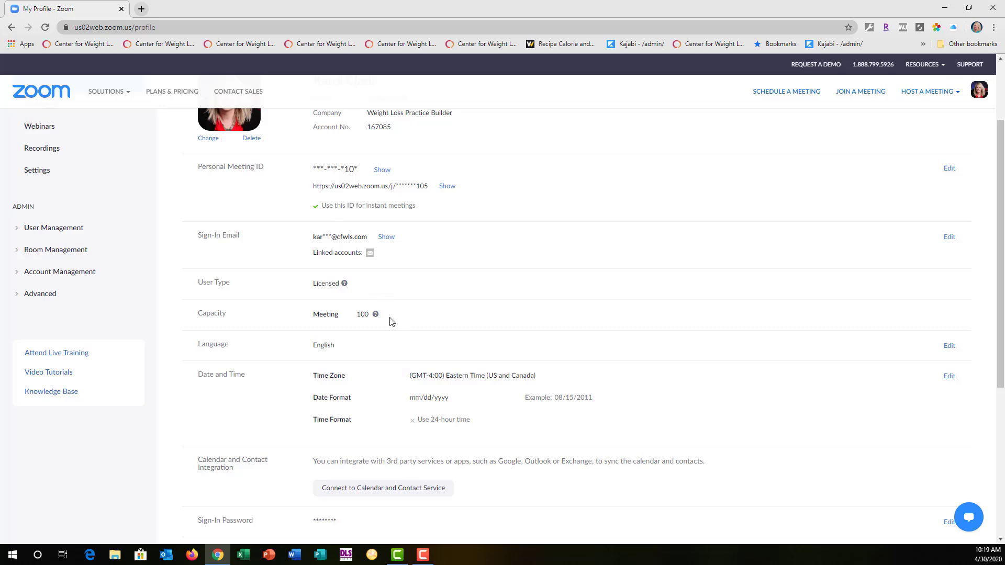
pyautogui.scroll(-2, 392, 321)
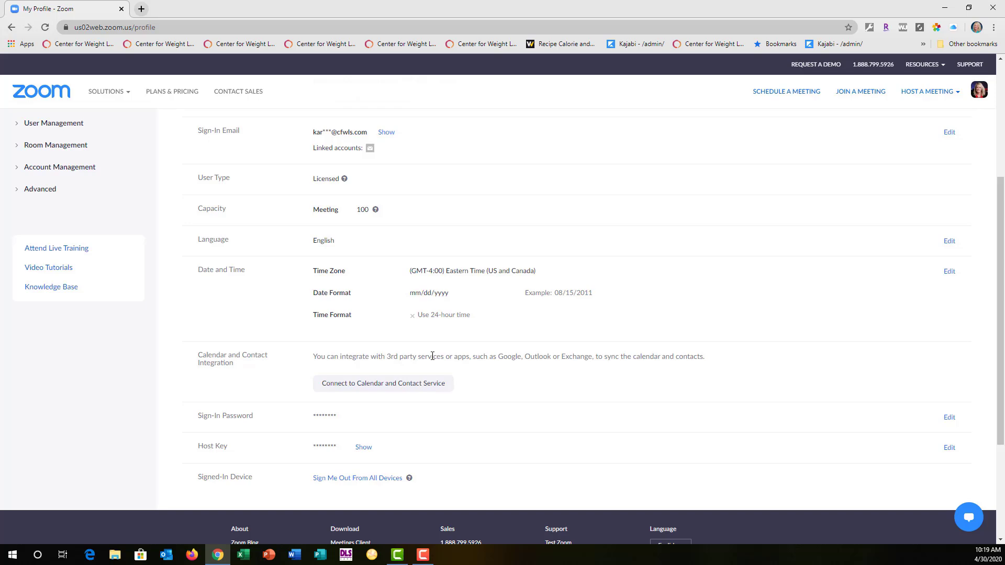
pyautogui.click(428, 378)
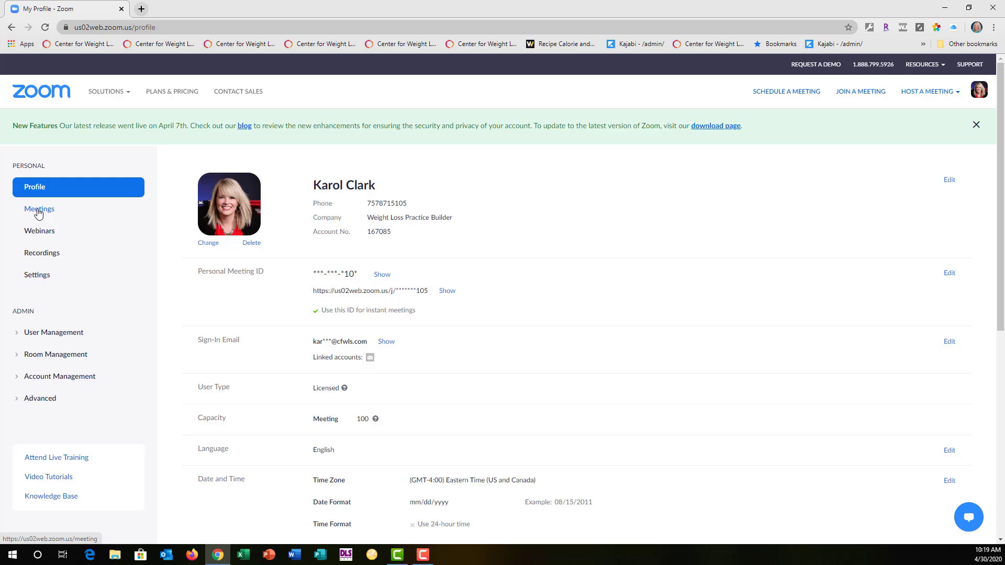
# Step: View the Webinars information page and compare the cloud and local recordings lists
pyautogui.click(39, 231)
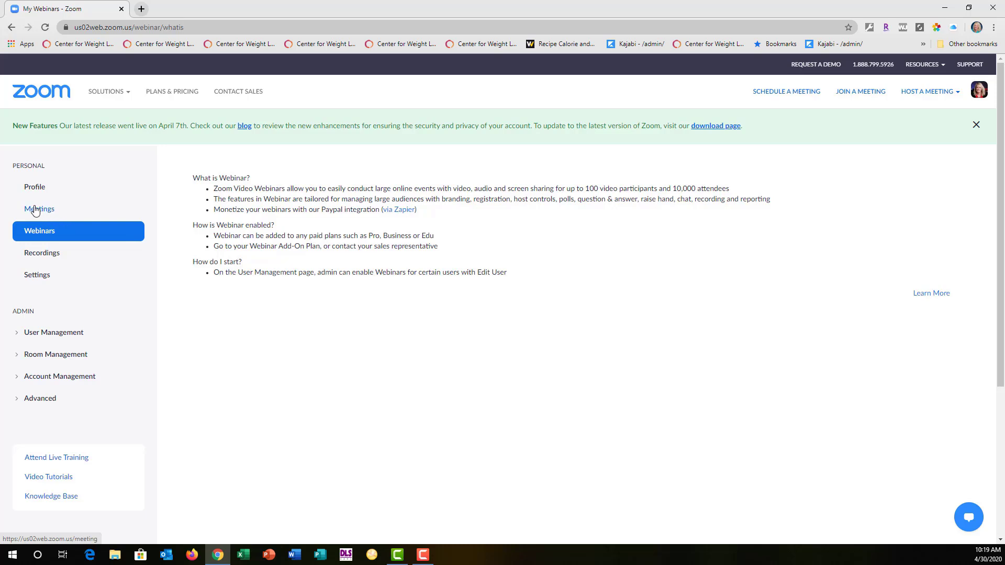
pyautogui.click(42, 253)
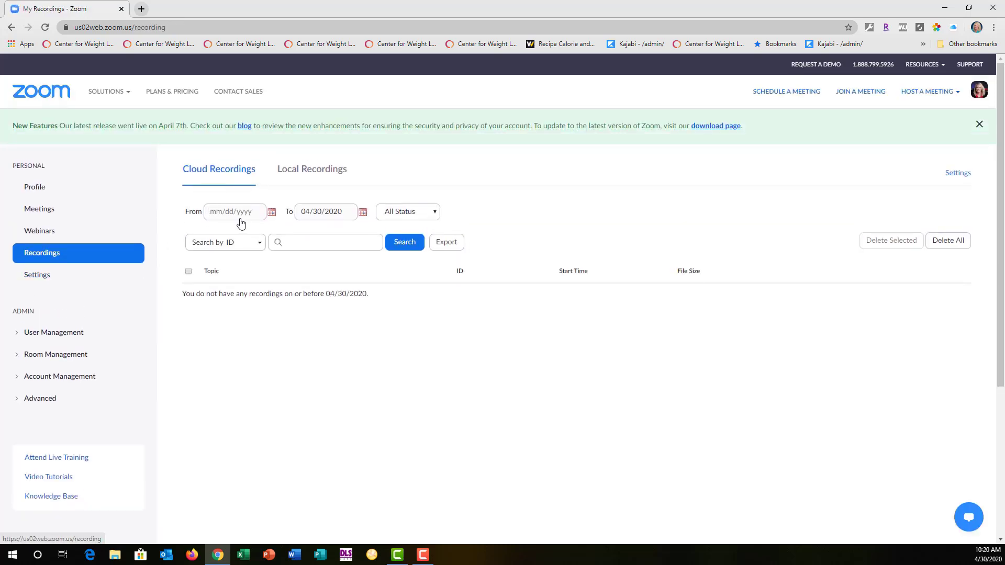
pyautogui.click(309, 169)
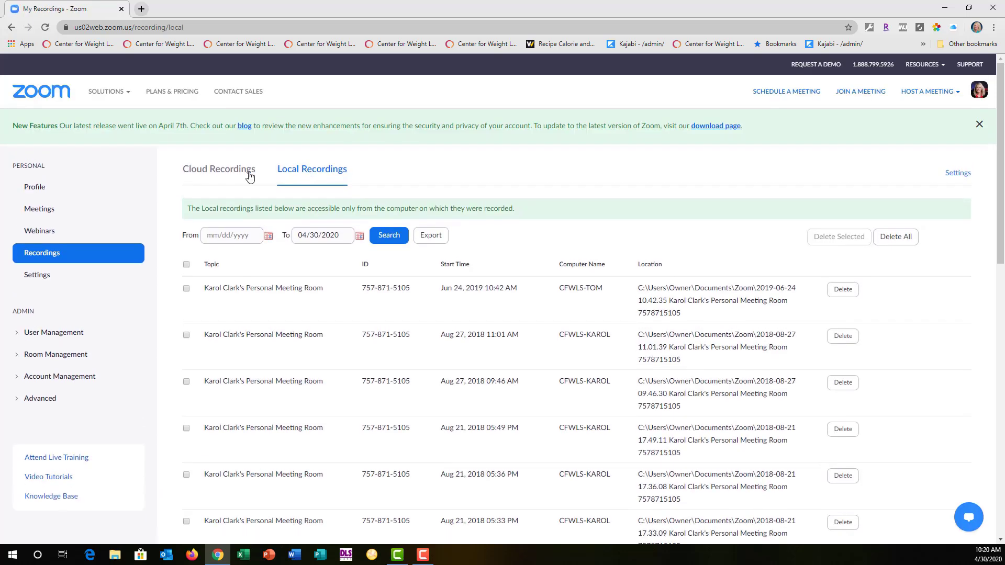
pyautogui.click(241, 175)
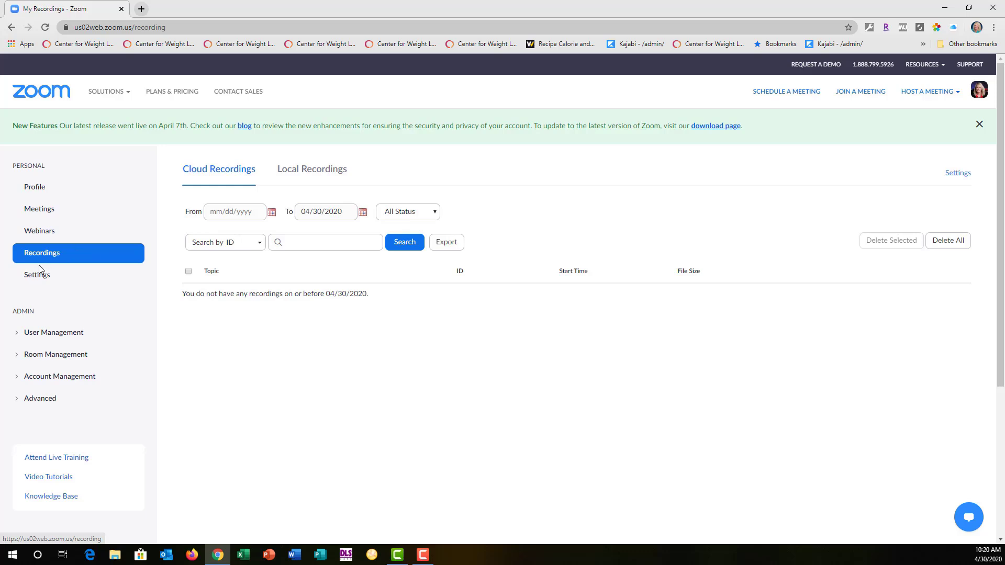
# Step: Examine the account's Meeting settings, covering the Schedule Meeting and In Meeting (Basic) options
pyautogui.click(35, 278)
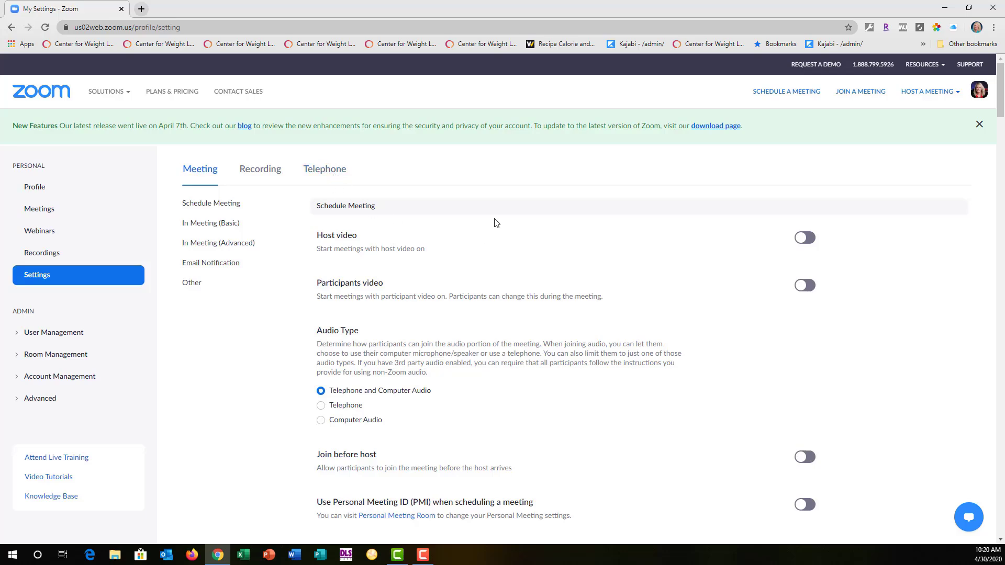
pyautogui.scroll(-7, 497, 223)
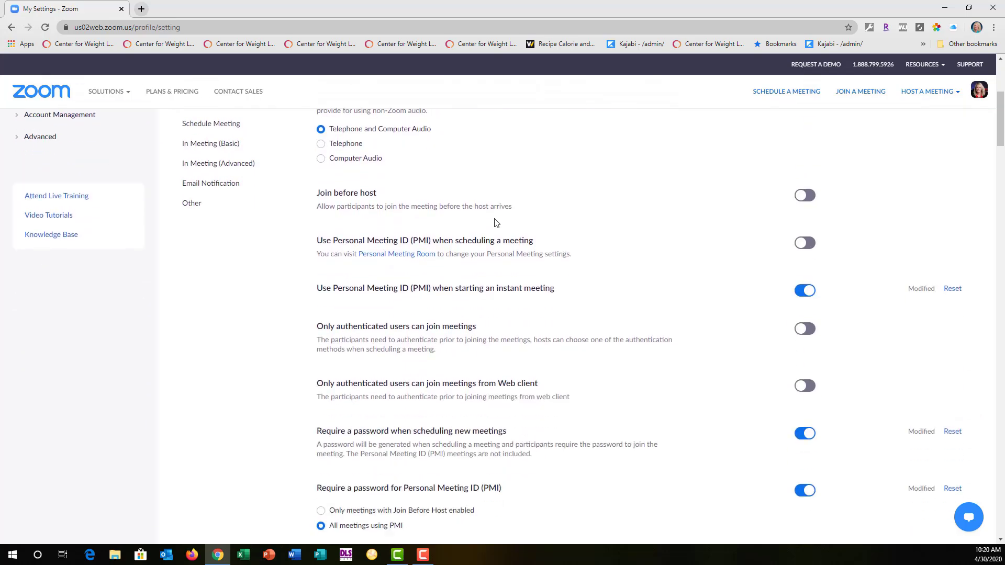
pyautogui.scroll(-2, 496, 223)
pyautogui.scroll(-3, 492, 221)
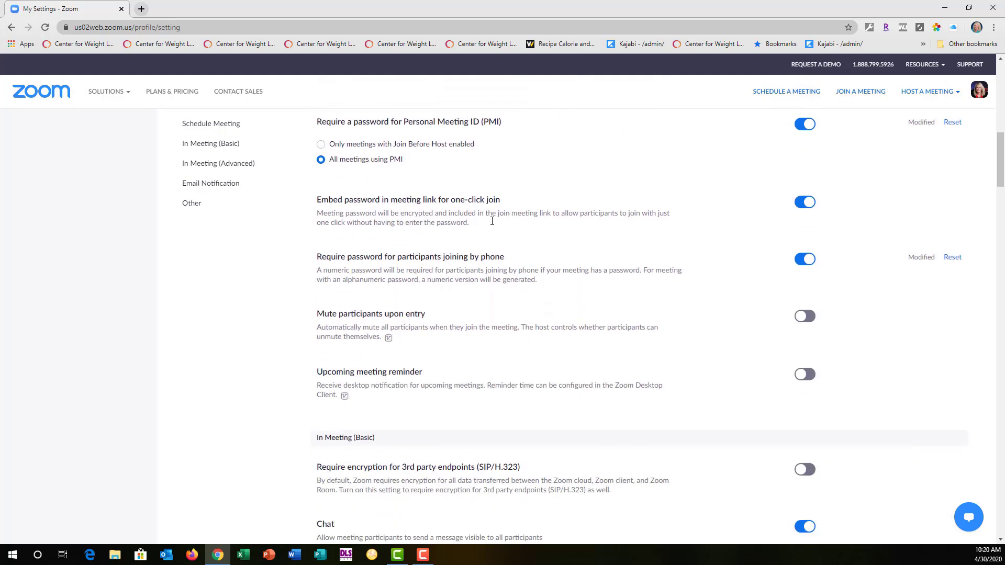
pyautogui.scroll(-6, 492, 221)
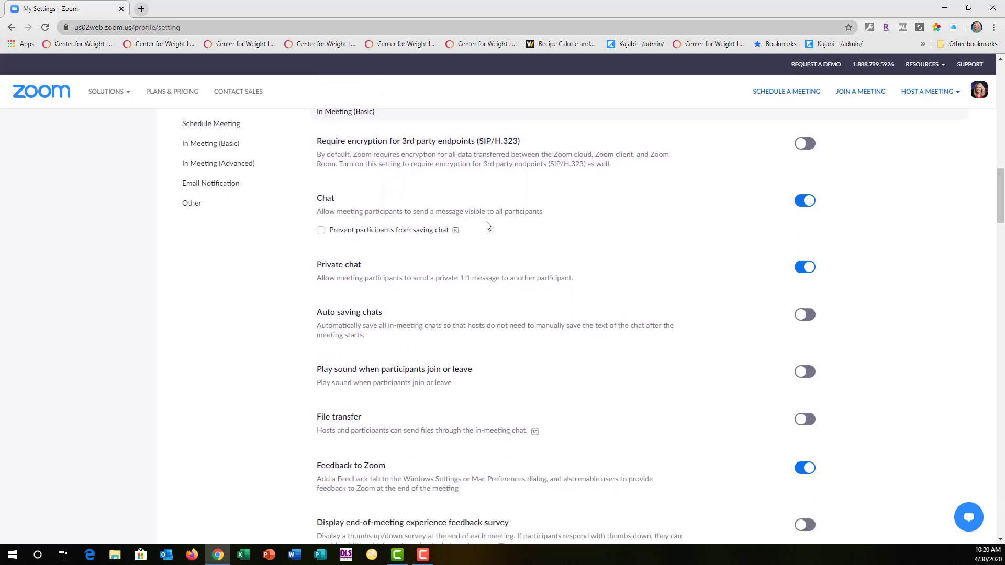
pyautogui.scroll(-1, 486, 225)
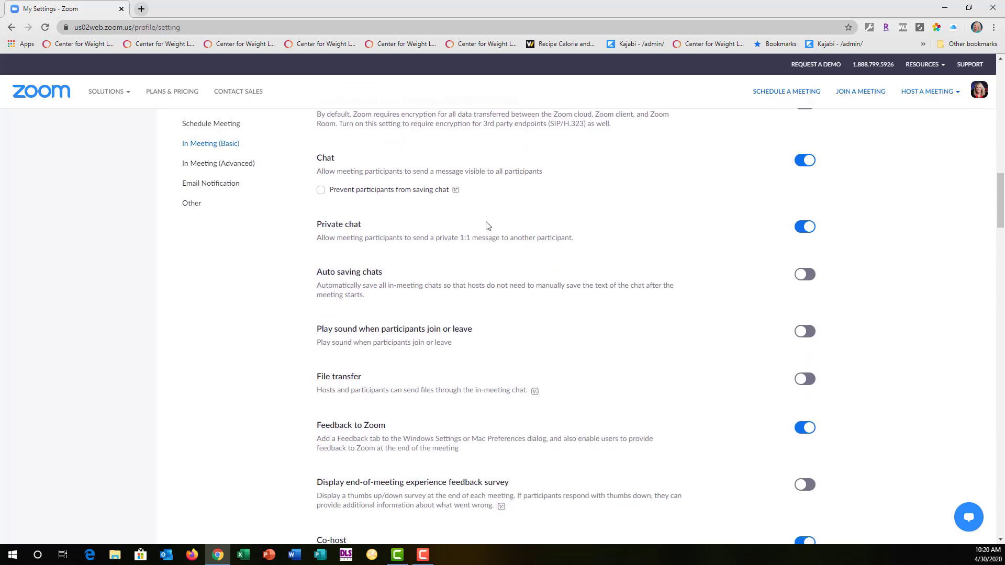
pyautogui.scroll(-3, 487, 226)
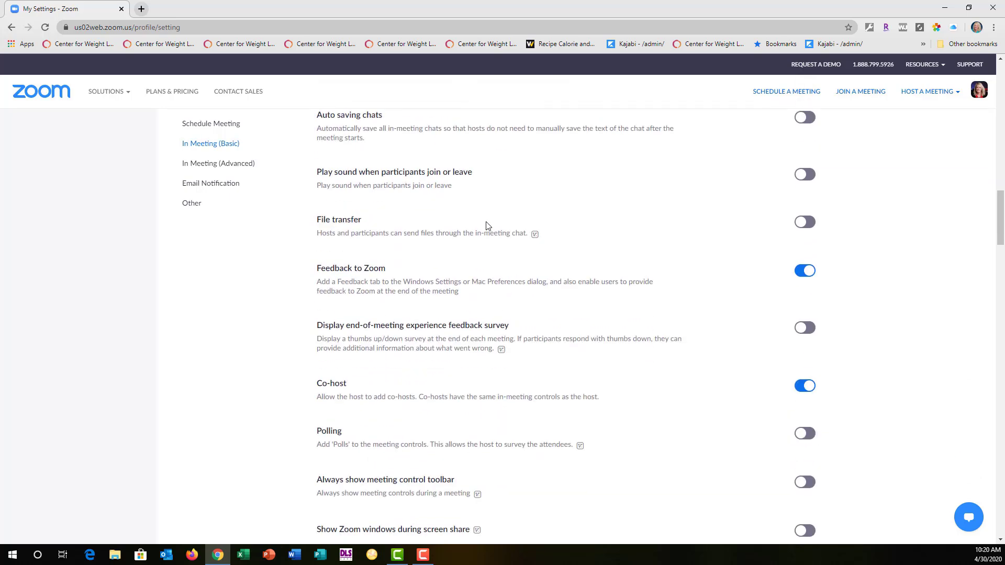
pyautogui.scroll(15, 497, 348)
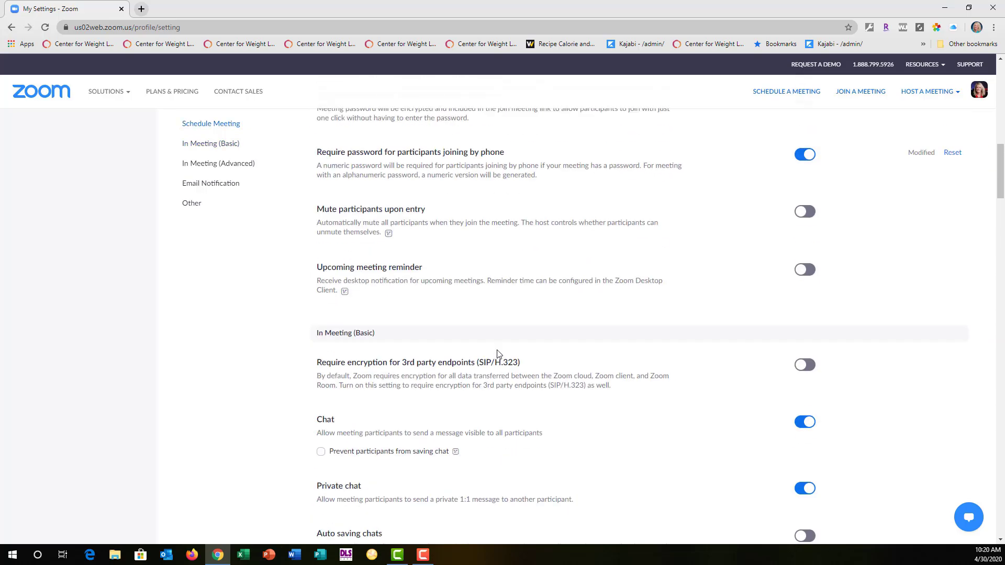
pyautogui.scroll(6, 497, 355)
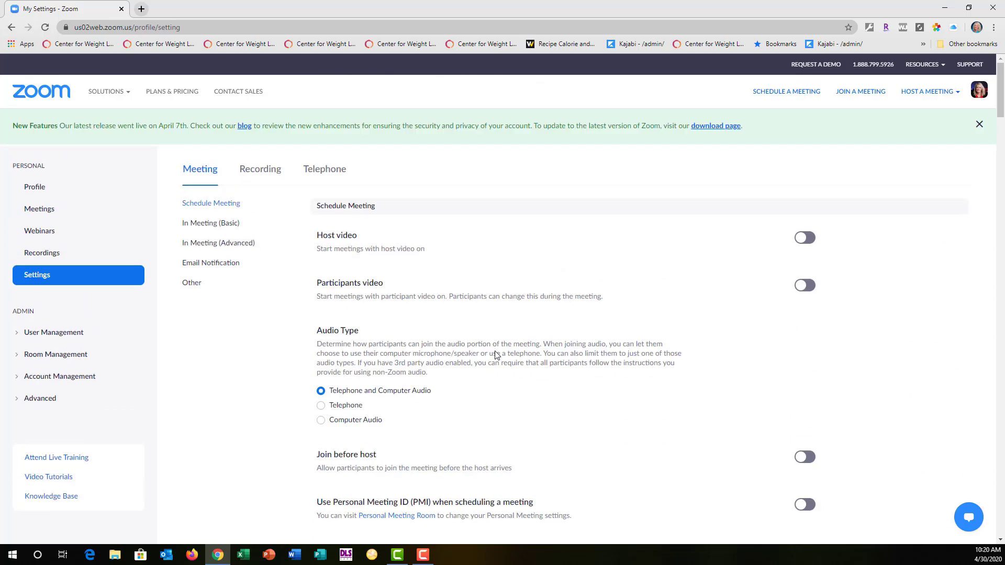
# Step: Look through the Recording and Telephone settings and return to the Meeting settings
pyautogui.click(265, 172)
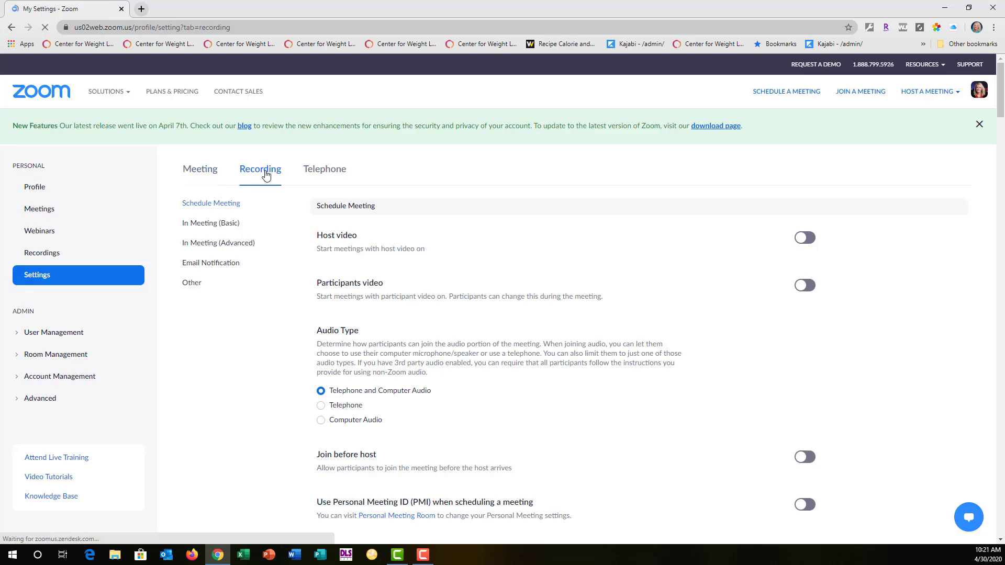
pyautogui.scroll(-3, 375, 262)
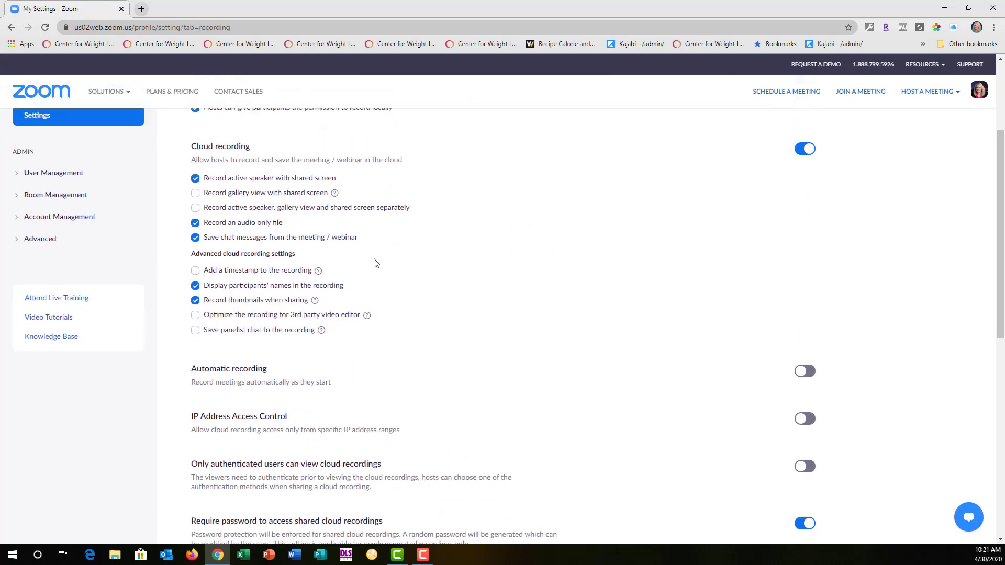
pyautogui.scroll(3, 375, 262)
pyautogui.click(317, 169)
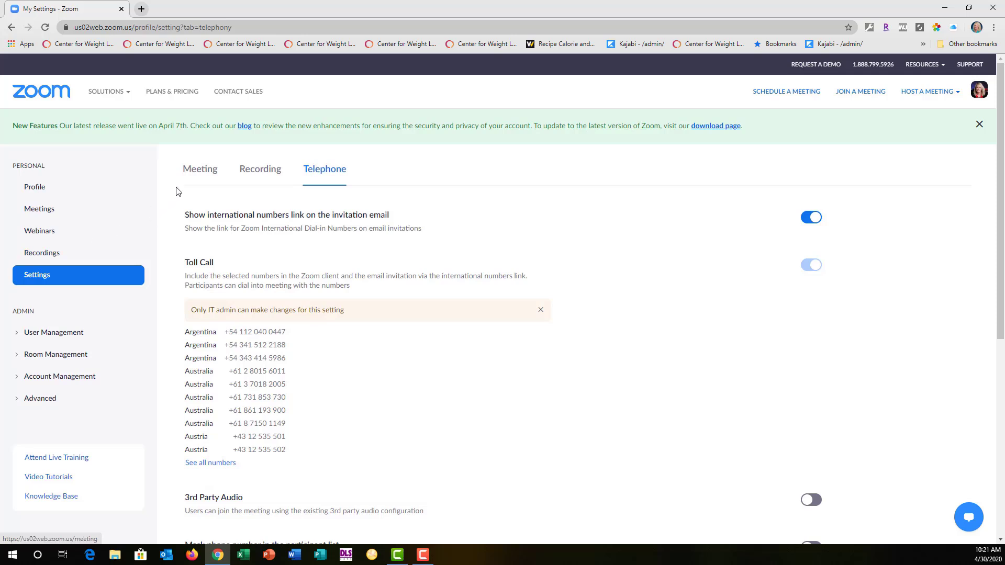
pyautogui.click(206, 174)
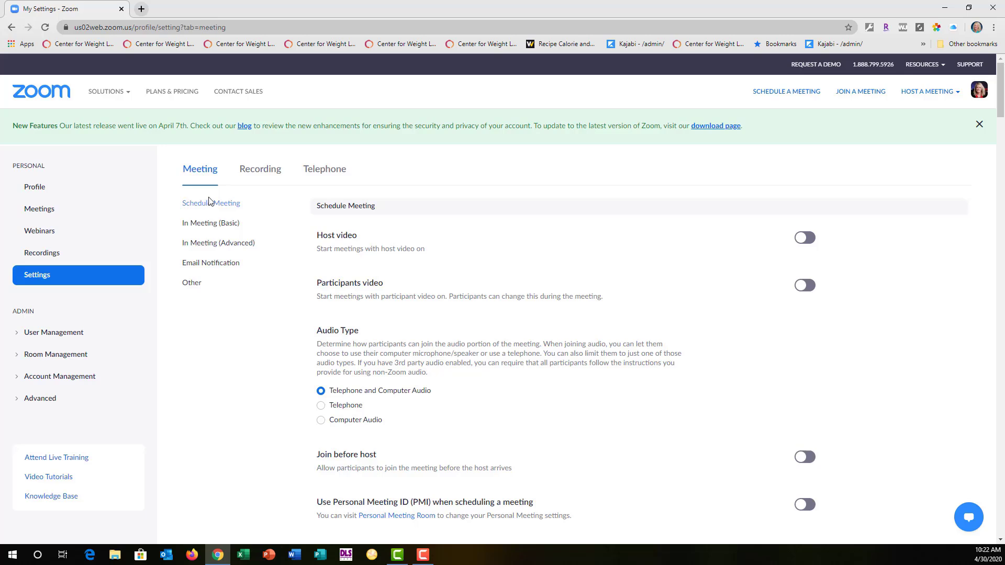
# Step: Review the list of upcoming meetings and open the form for scheduling a new meeting
pyautogui.click(41, 211)
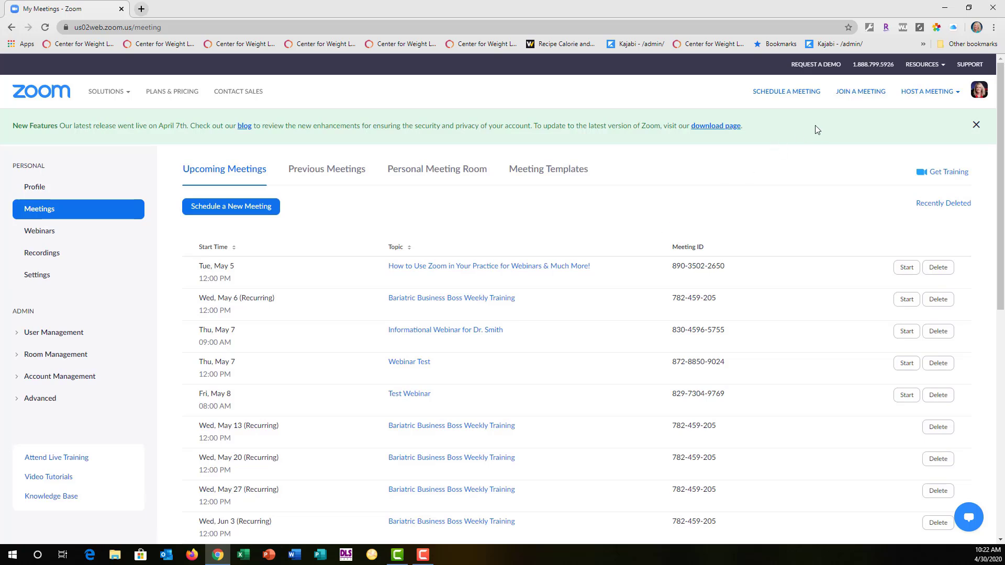
pyautogui.scroll(-5, 265, 277)
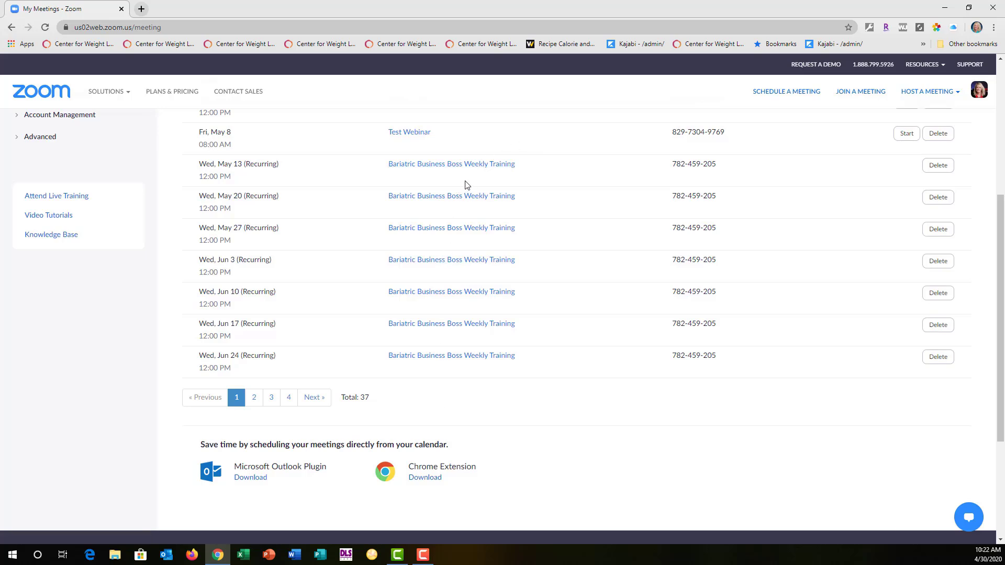
pyautogui.scroll(-1, 467, 185)
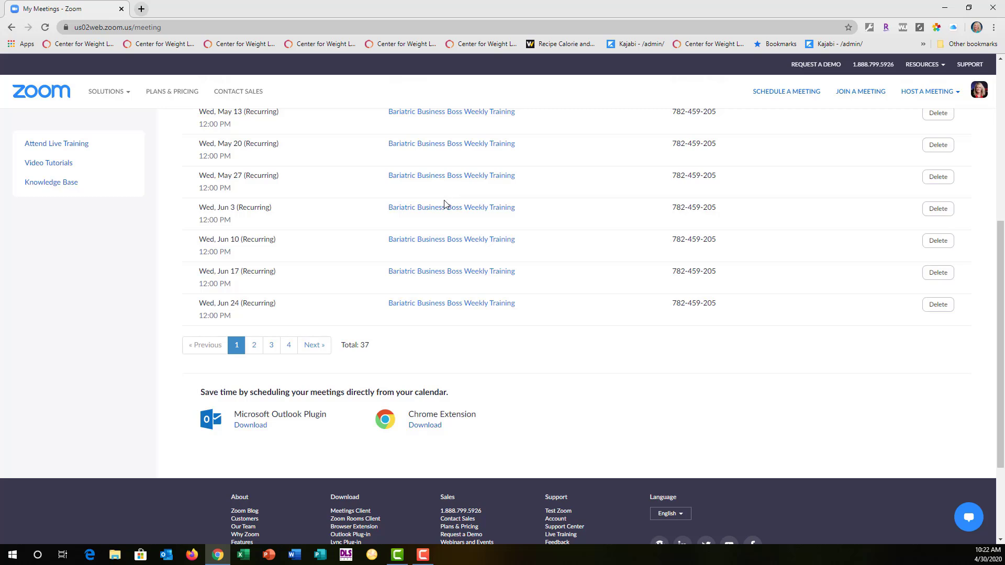
pyautogui.scroll(5, 444, 205)
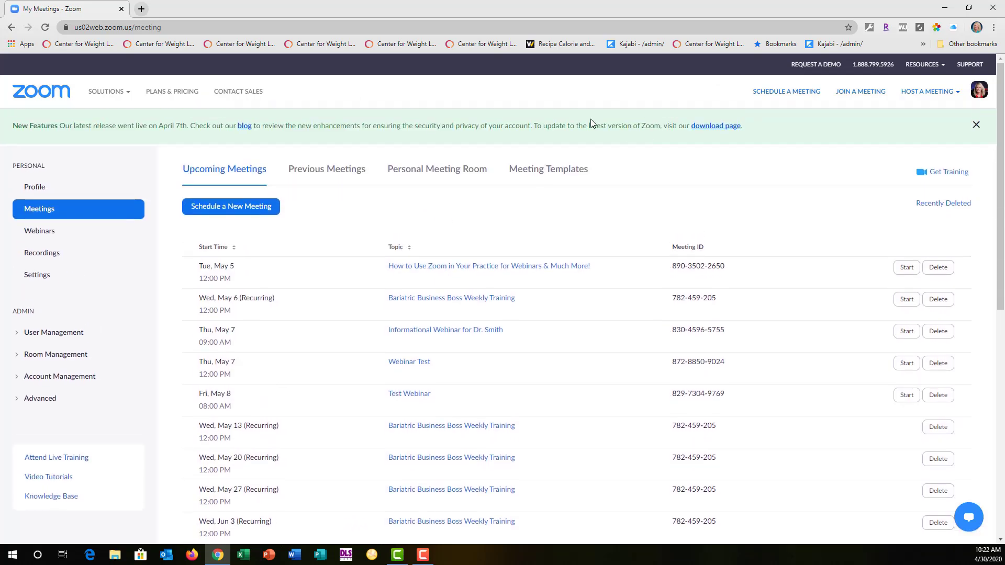
pyautogui.click(258, 208)
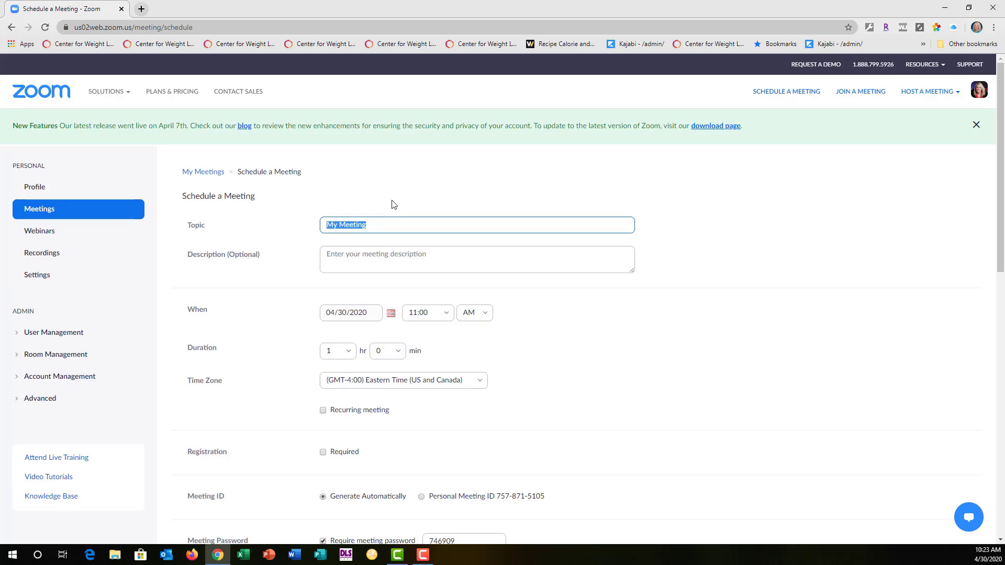
# Step: Set the meeting topic to a webinar title that includes the doctor's name, and leave the description empty
pyautogui.write('Webinar with Dr. Smith')
pyautogui.click(344, 258)
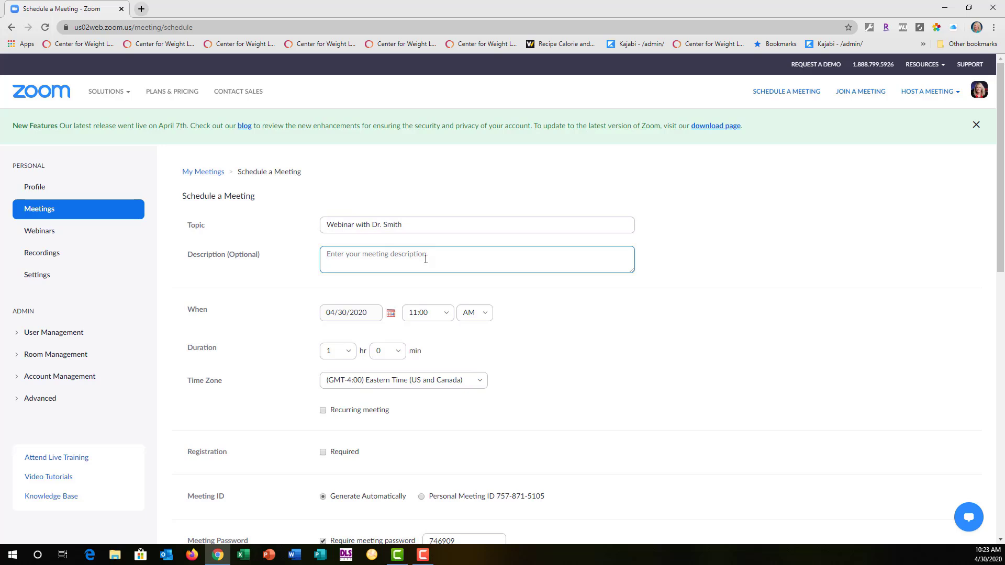
# Step: Set the meeting date to May 12, 2020, and check the minute choices for the duration
pyautogui.click(391, 314)
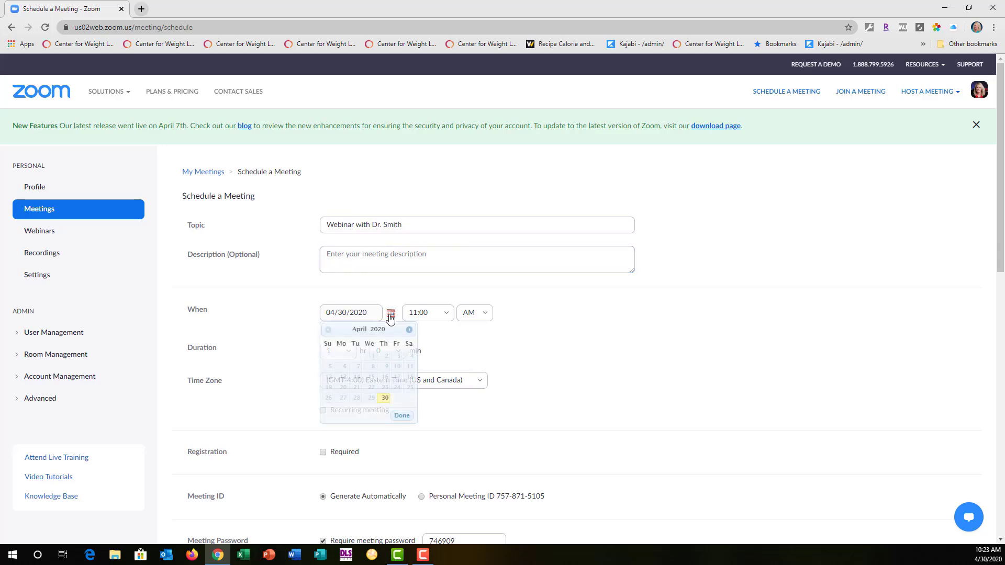
pyautogui.click(409, 330)
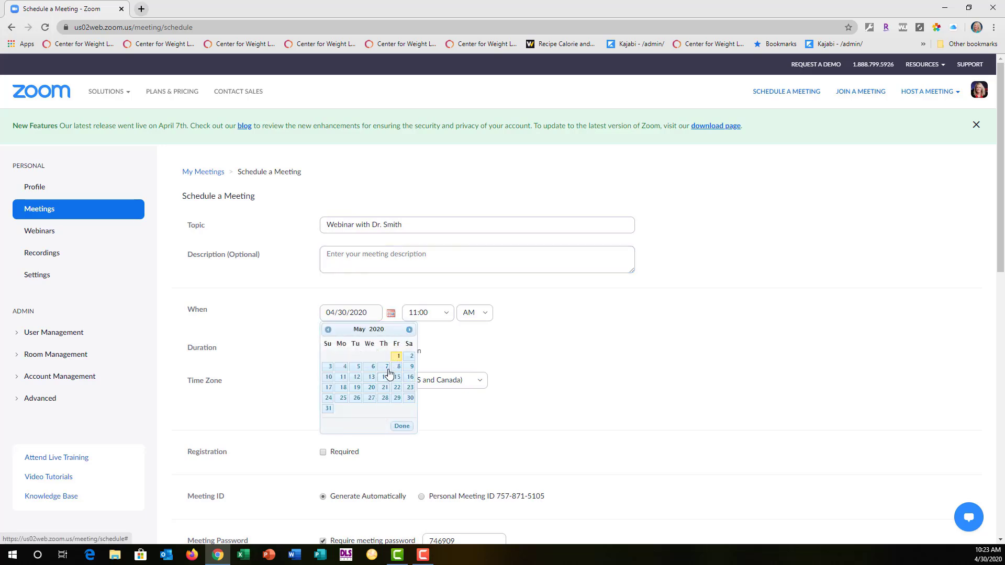
pyautogui.click(343, 378)
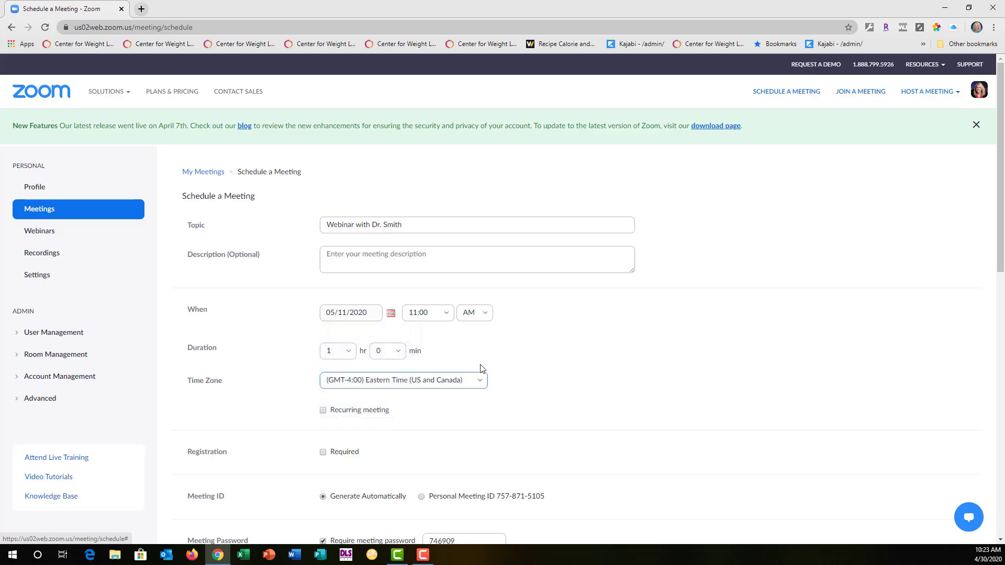
pyautogui.click(390, 314)
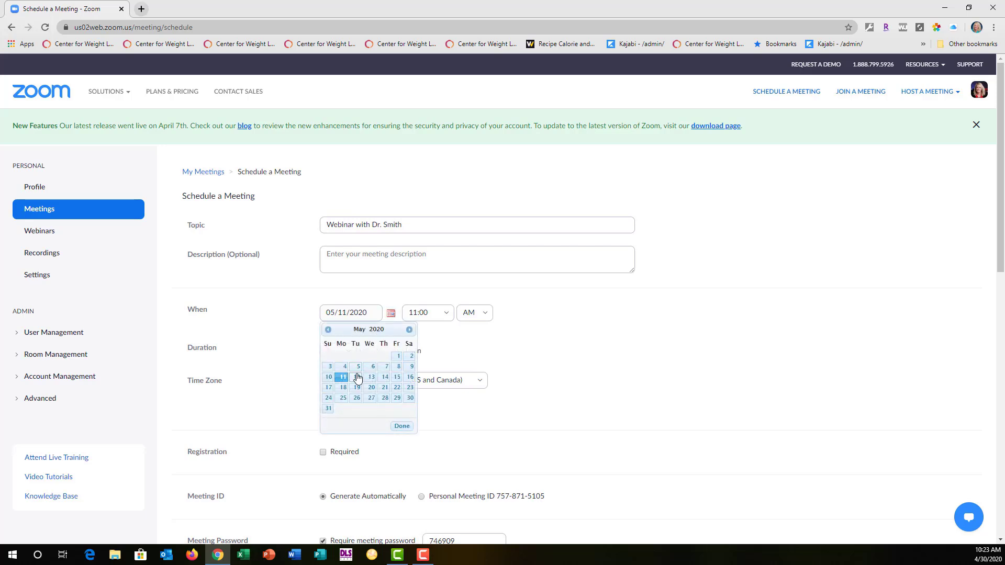
pyautogui.click(356, 377)
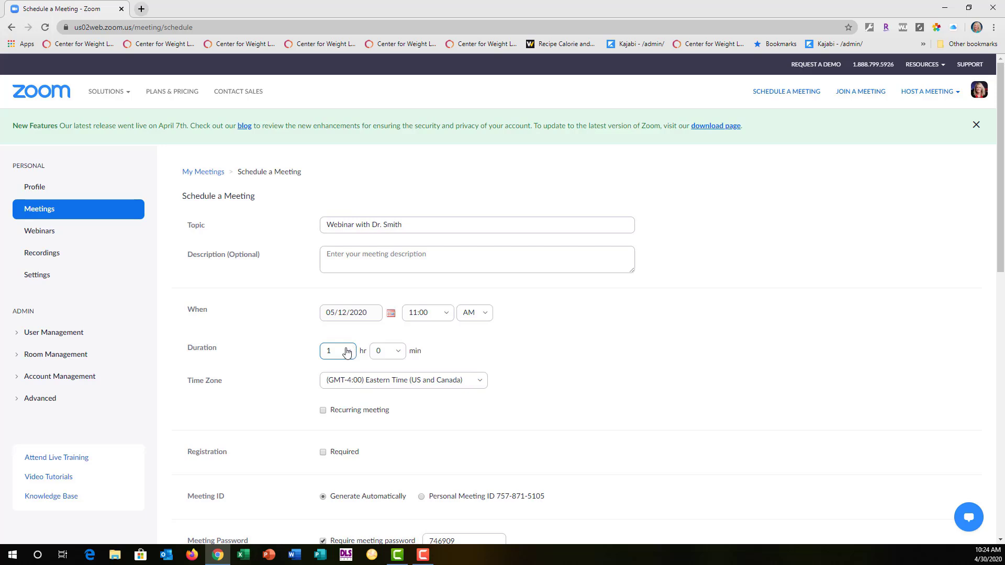
pyautogui.click(399, 351)
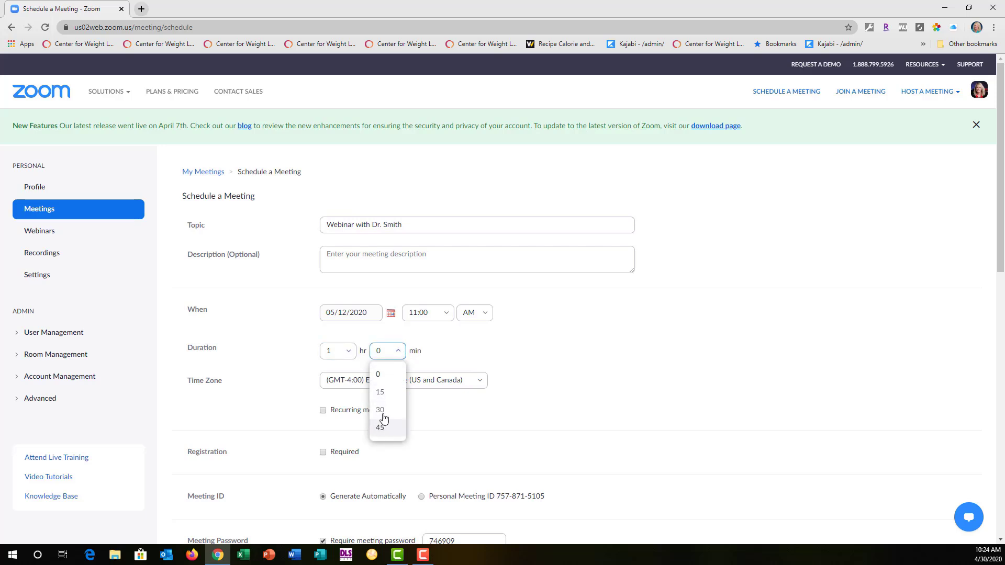
pyautogui.click(455, 345)
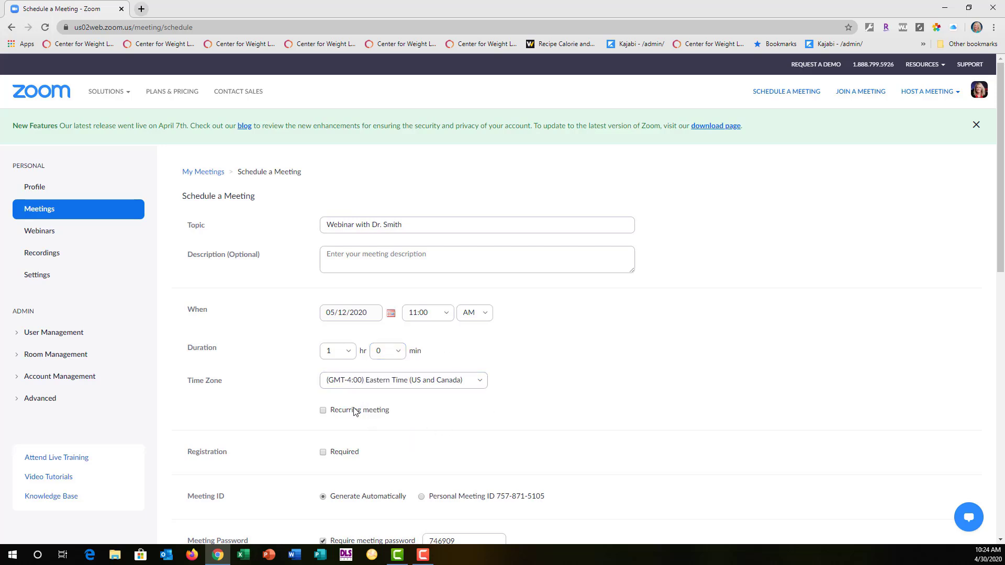
# Step: Try out a weekly recurrence for the meeting and turn the recurring option off again
pyautogui.click(323, 411)
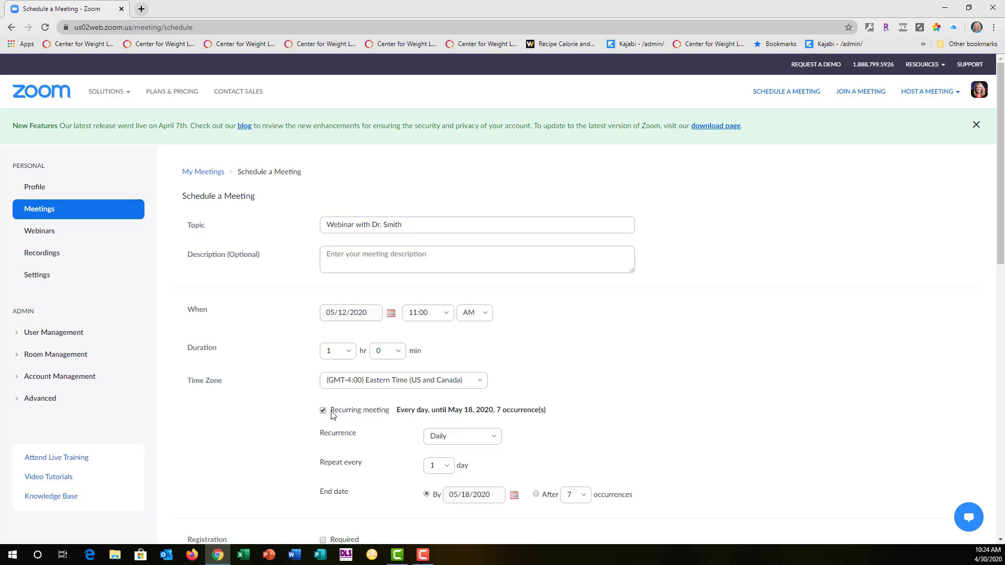
pyautogui.scroll(-2, 579, 403)
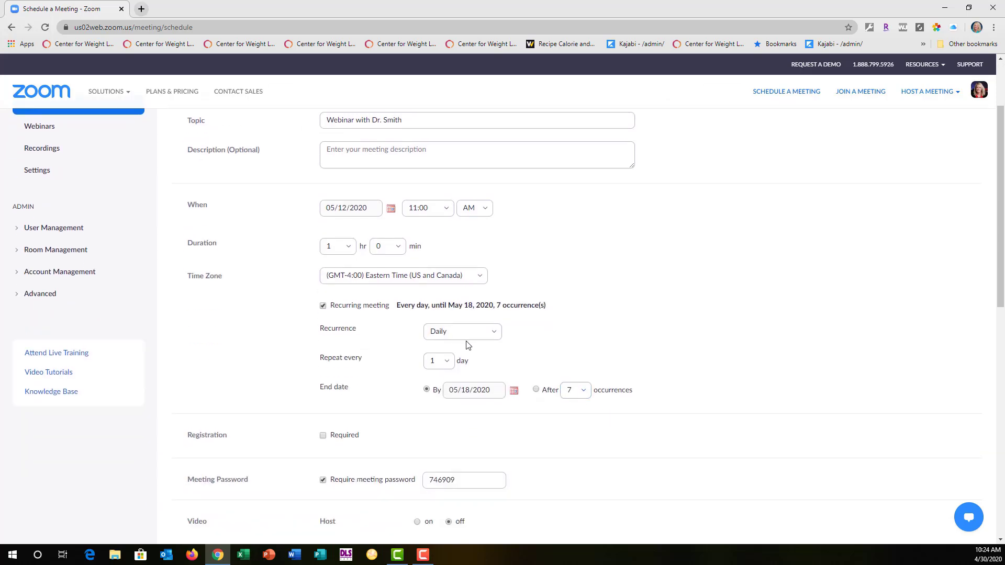
pyautogui.click(495, 333)
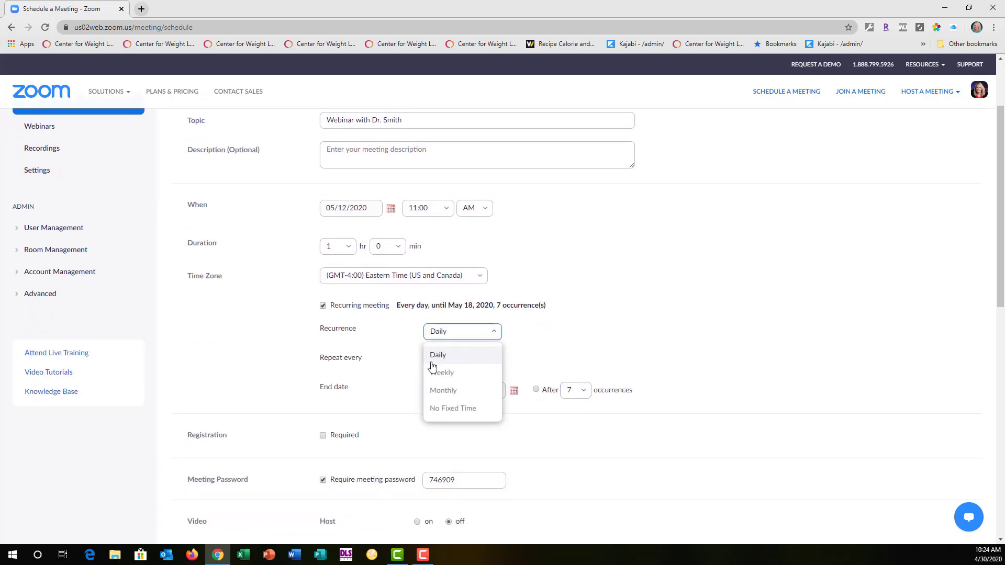
pyautogui.click(440, 369)
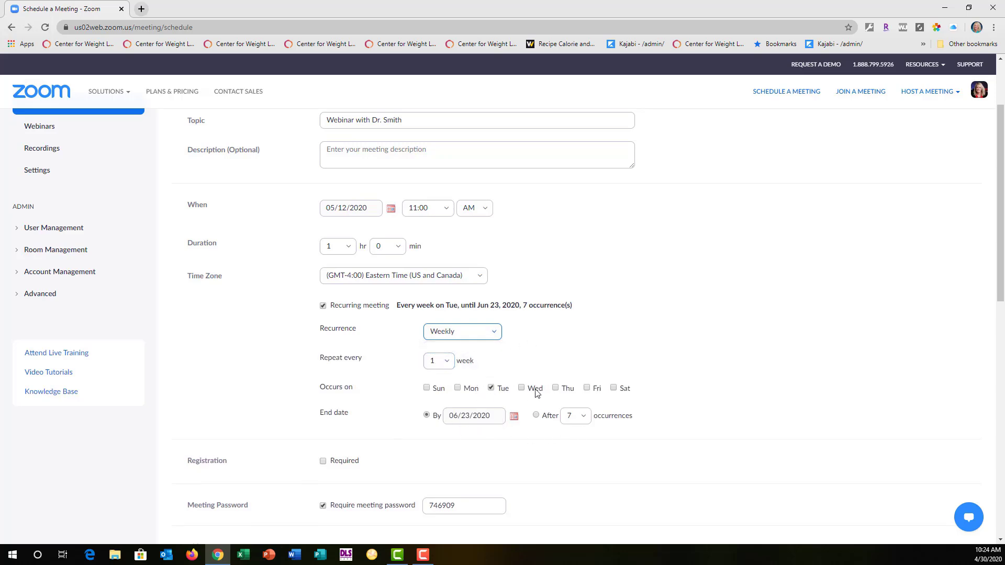
pyautogui.click(323, 306)
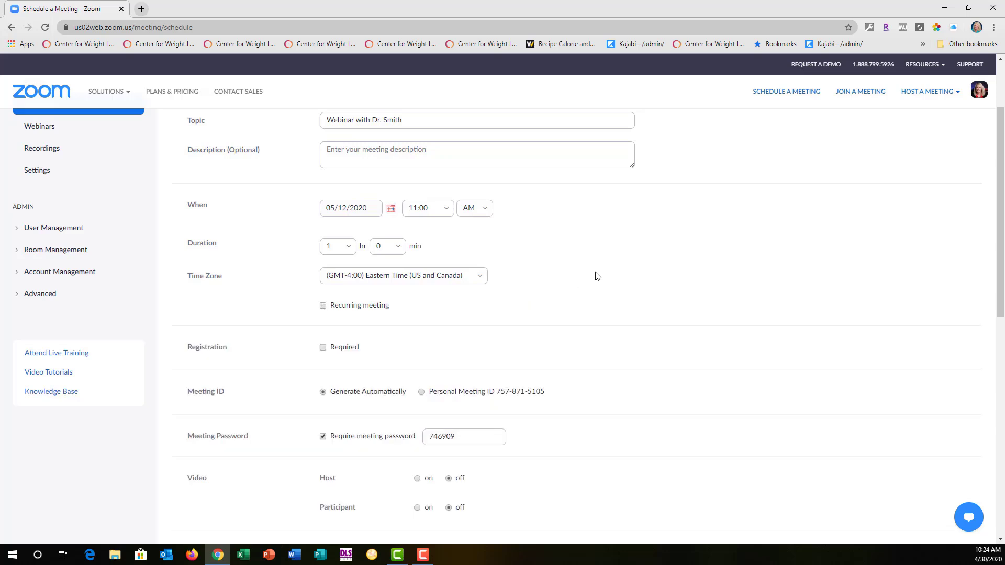
# Step: Require registration for the meeting and remove the meeting password requirement
pyautogui.click(323, 348)
pyautogui.scroll(-2, 367, 356)
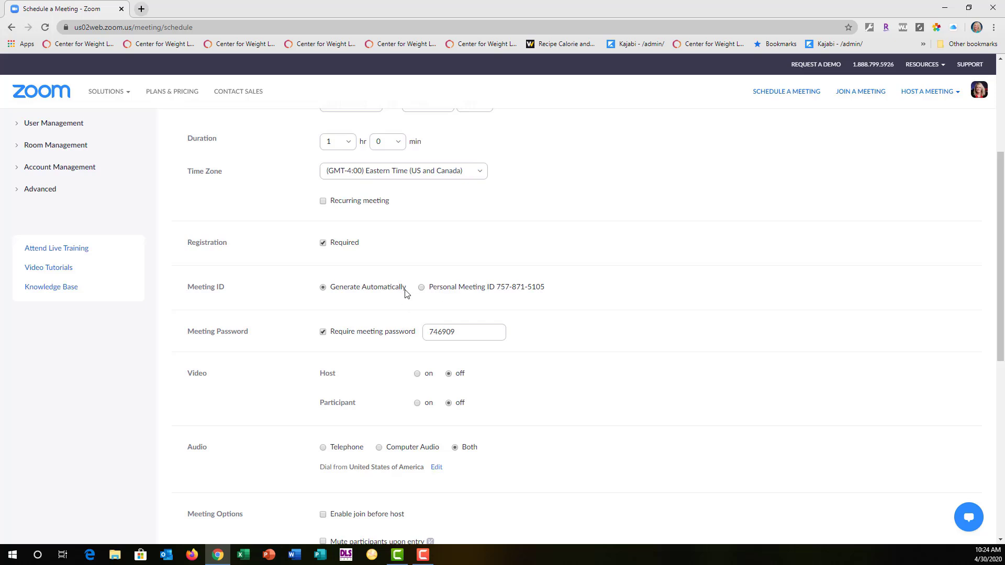
pyautogui.click(324, 333)
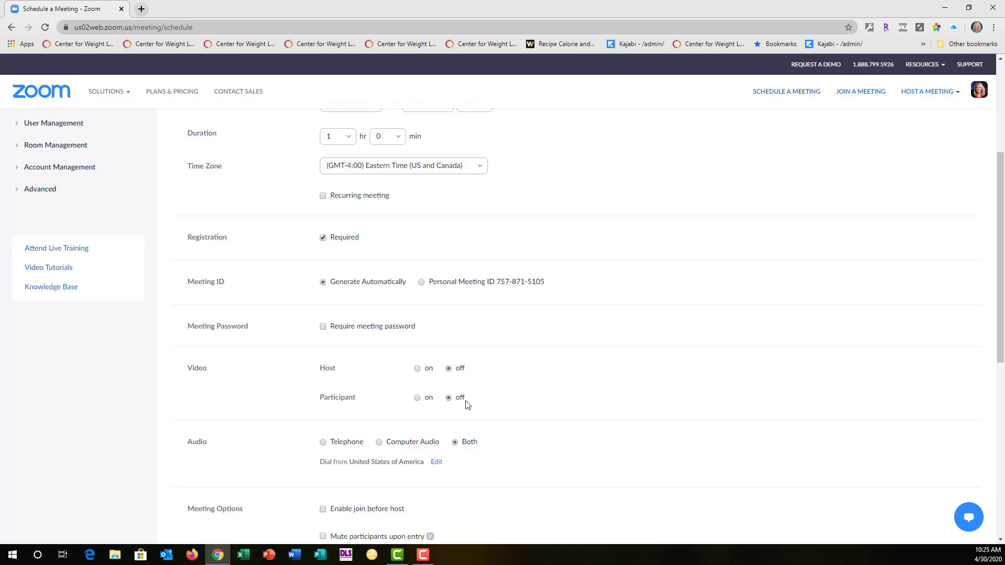
# Step: Mute participants upon entry in the meeting options and save the scheduled meeting
pyautogui.scroll(-3, 468, 404)
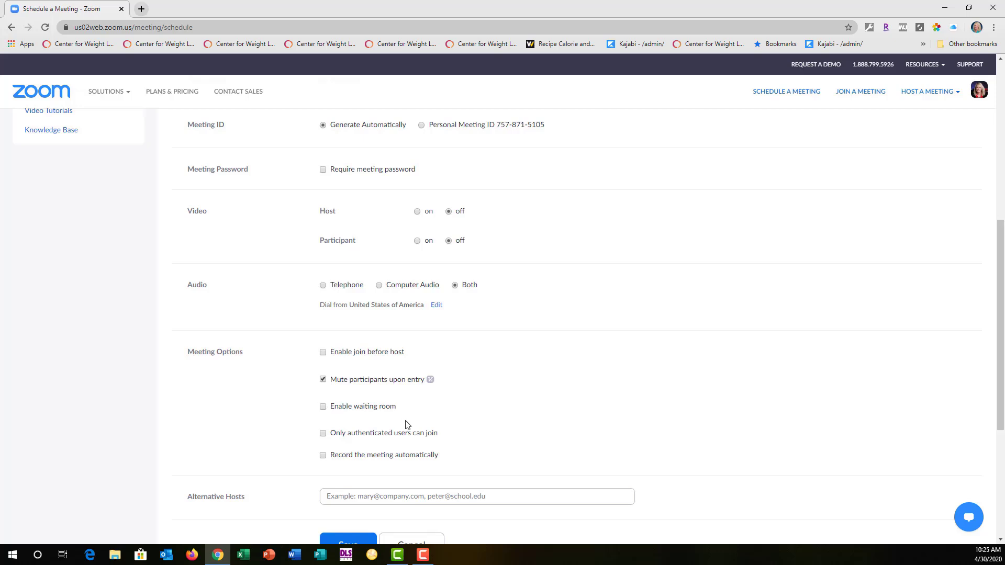
pyautogui.scroll(-2, 406, 422)
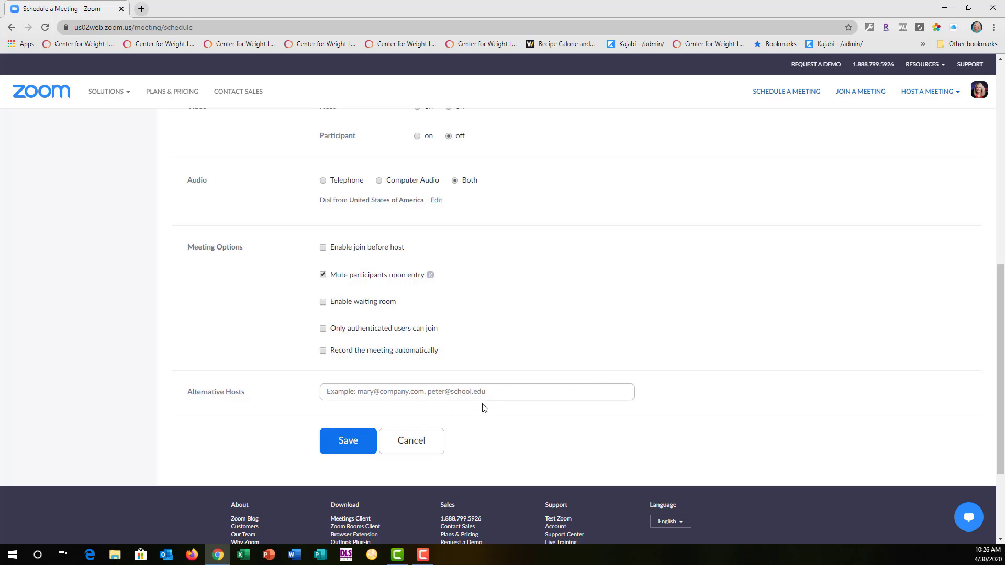
pyautogui.click(348, 440)
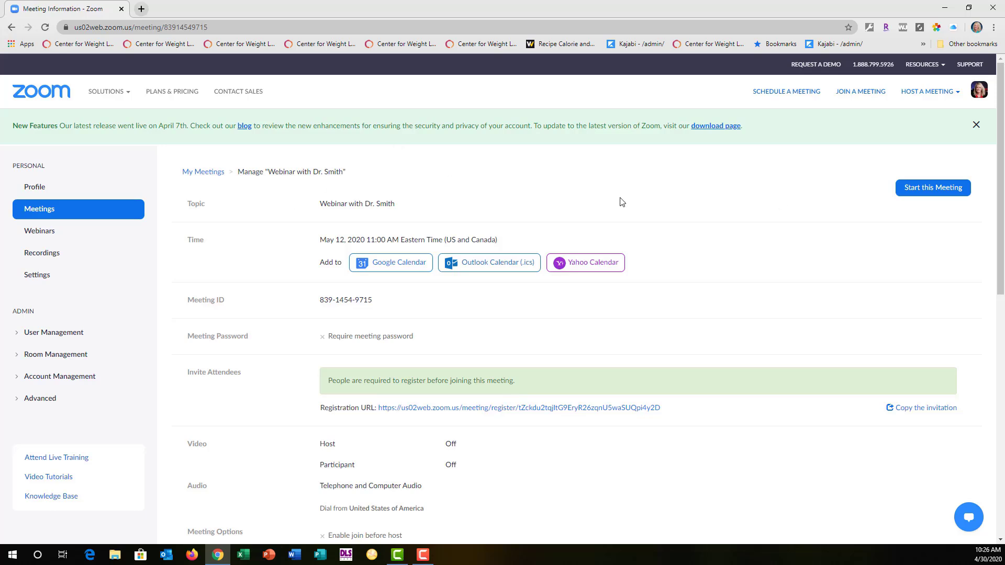
# Step: Return to the upcoming meetings list and open the webinar scheduled for May 12 at 11:00 AM
pyautogui.click(919, 90)
pyautogui.click(36, 208)
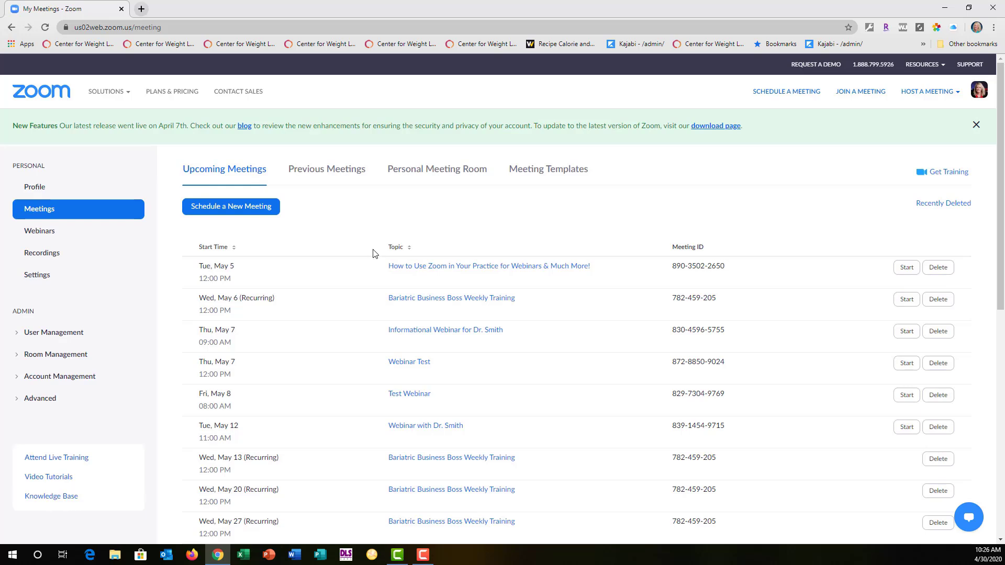
pyautogui.scroll(-1, 374, 256)
pyautogui.scroll(-1, 374, 257)
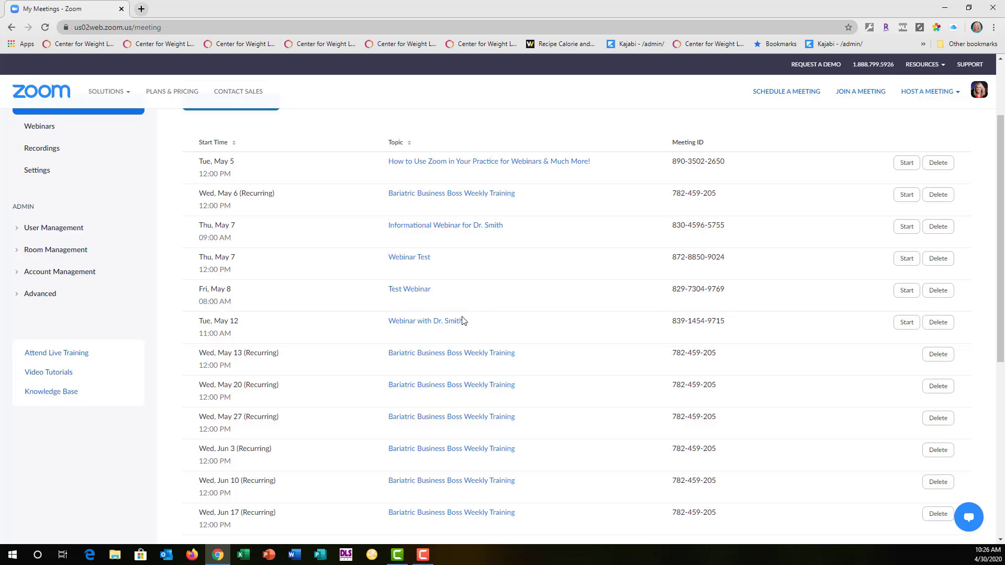
pyautogui.click(442, 321)
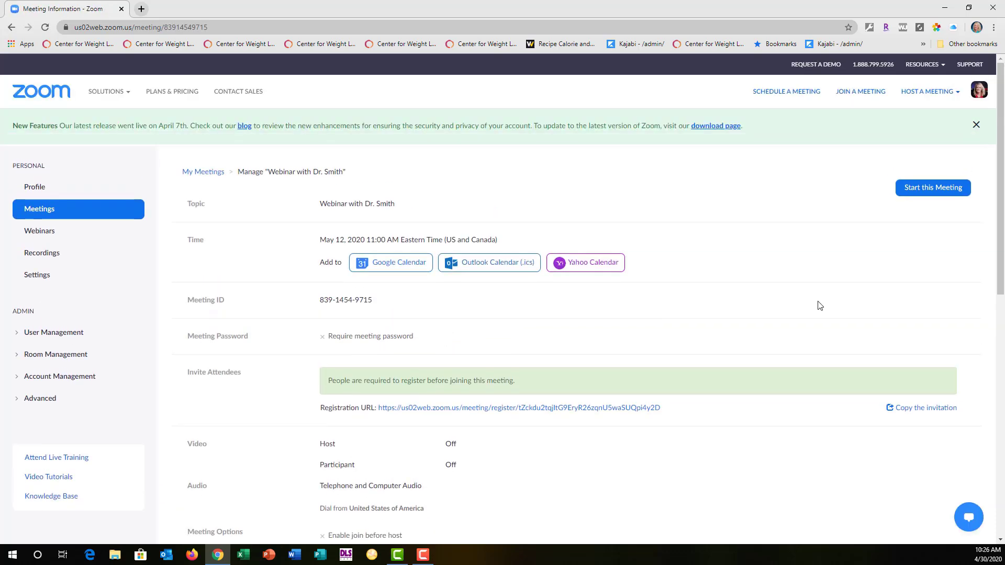
# Step: Open the meeting's invitation text and copy the full invitation
pyautogui.scroll(-7, 822, 313)
pyautogui.scroll(2, 824, 319)
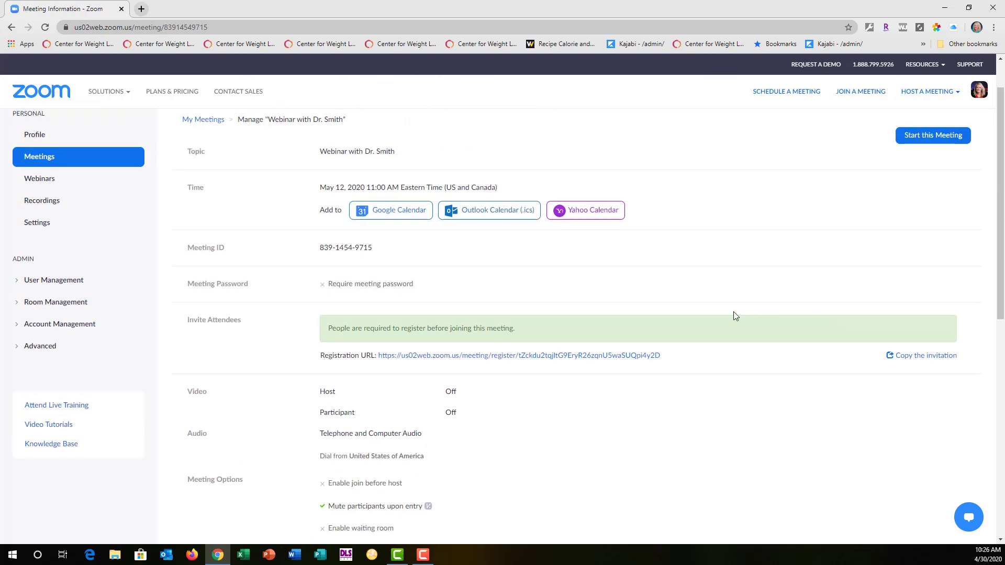
pyautogui.click(925, 357)
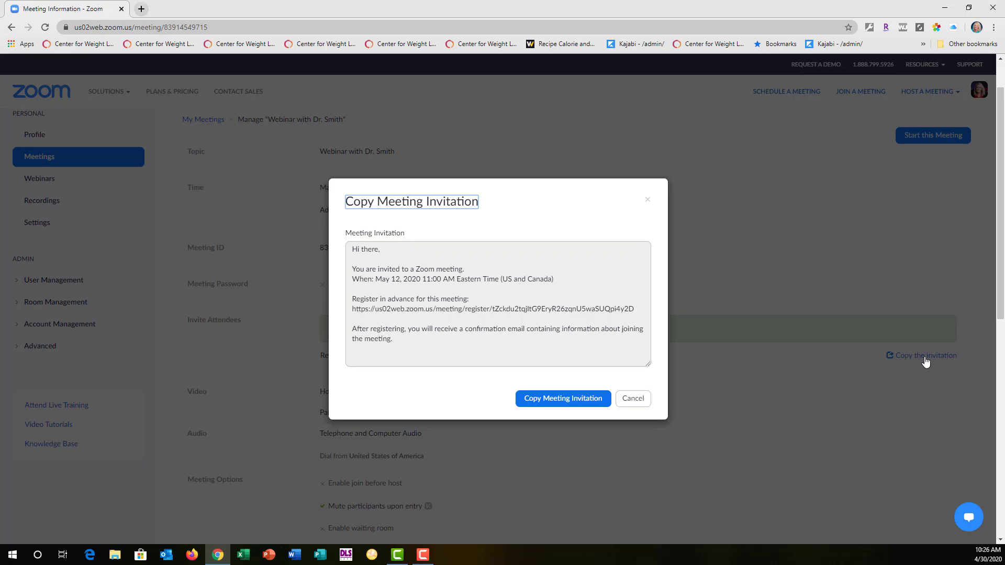
pyautogui.click(563, 399)
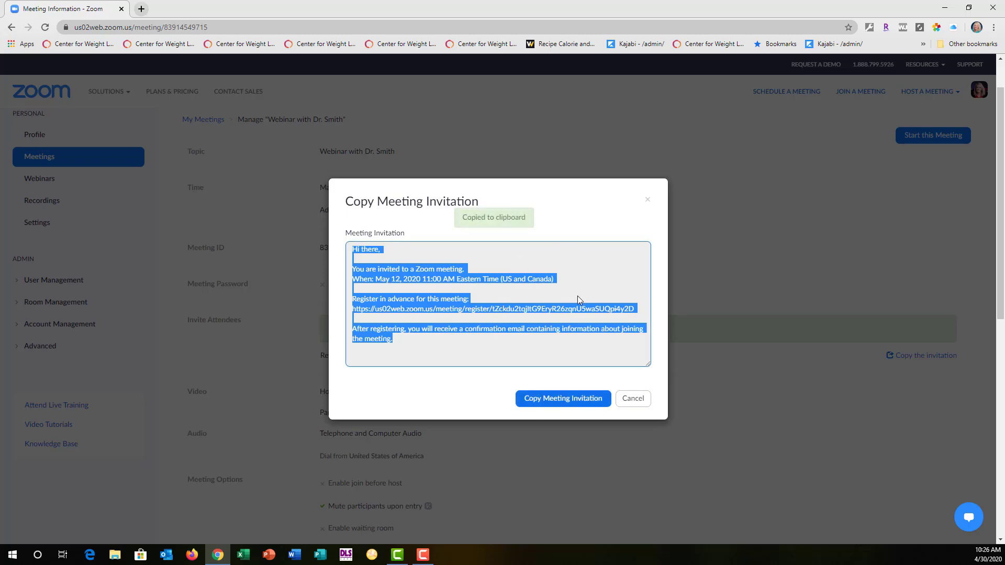
# Step: Copy only the registration link from the invitation text and close the invitation
pyautogui.click(592, 283)
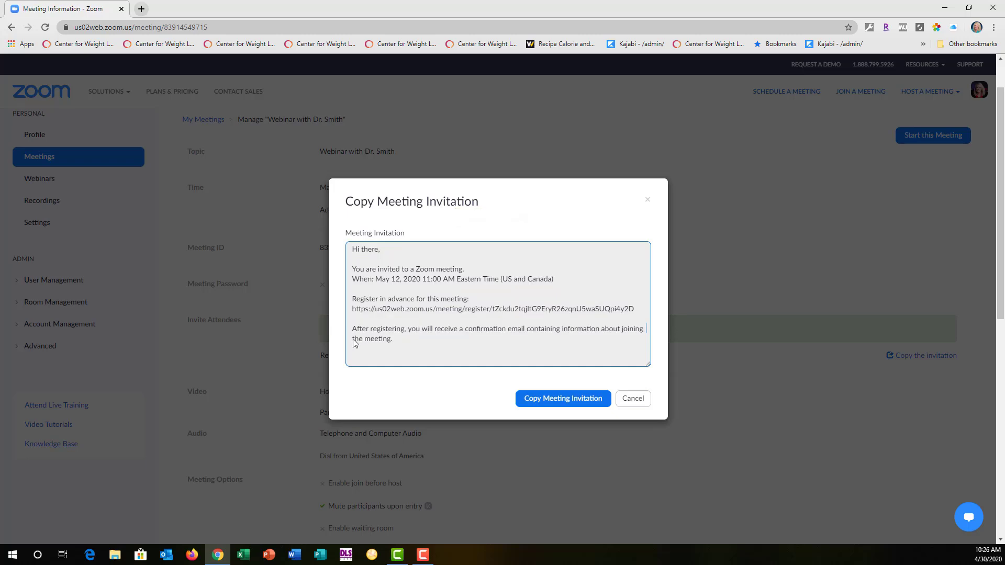
pyautogui.rightClick(353, 312)
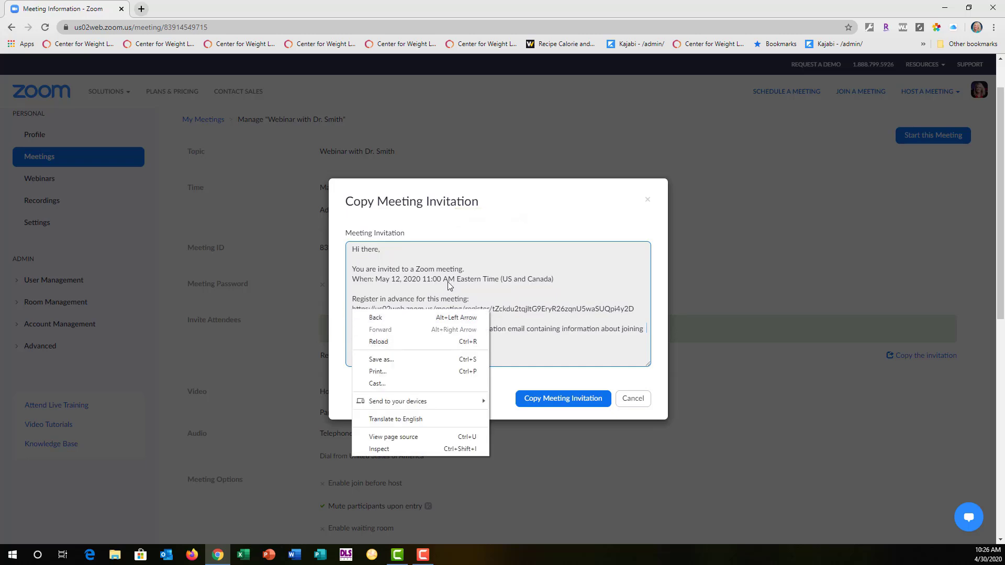
pyautogui.click(600, 312)
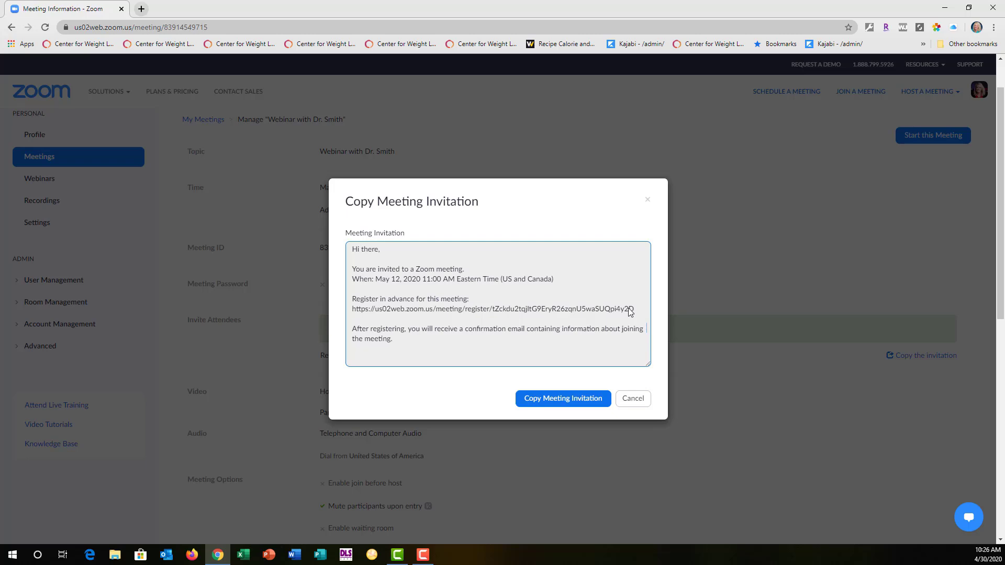
pyautogui.moveTo(634, 308); pyautogui.dragTo(365, 311)
pyautogui.rightClick(365, 311)
pyautogui.click(382, 316)
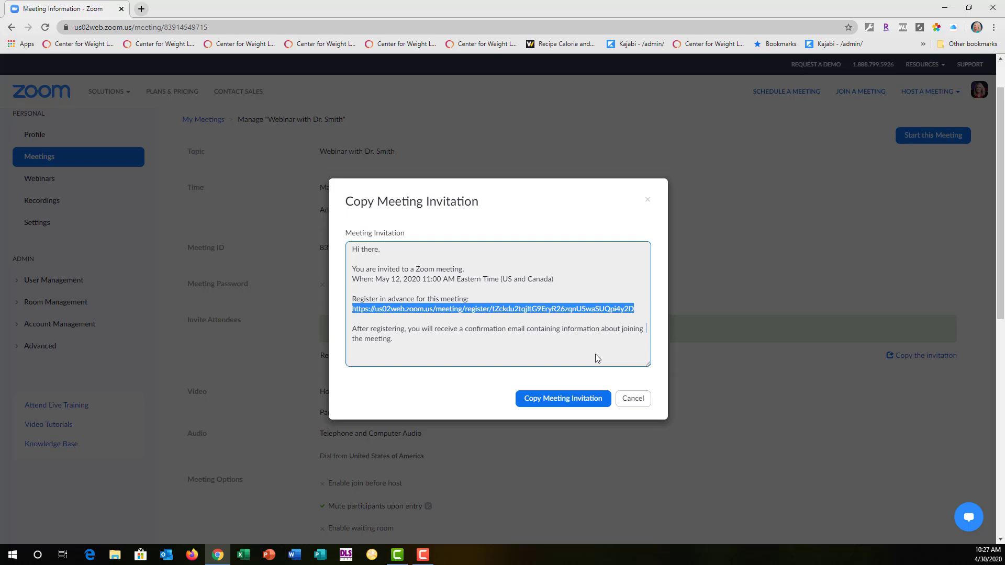
pyautogui.click(629, 398)
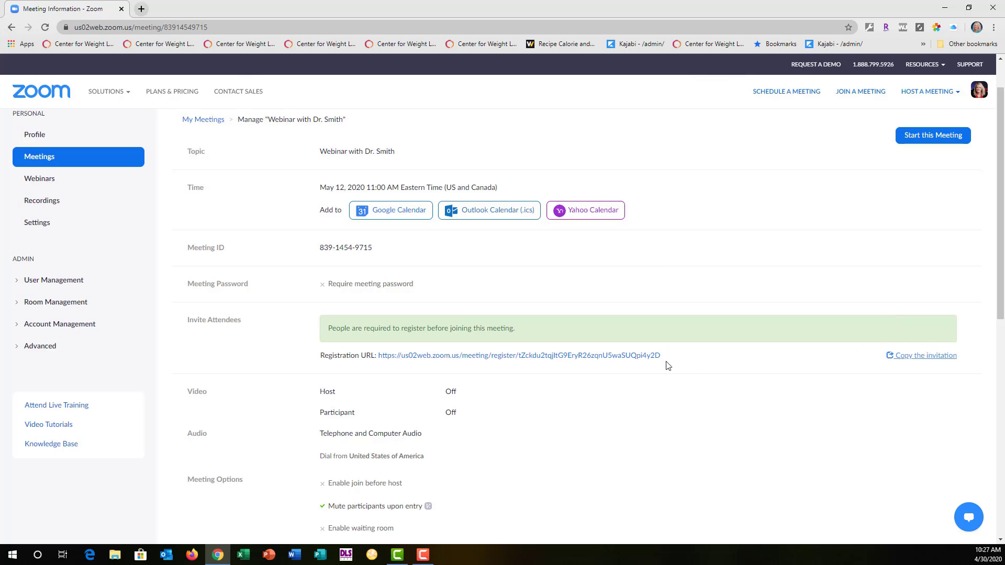
# Step: Switch to PowerPoint, open the recent Zoom Demonstration presentation and minimize it to return to the meeting page
pyautogui.scroll(-3, 654, 396)
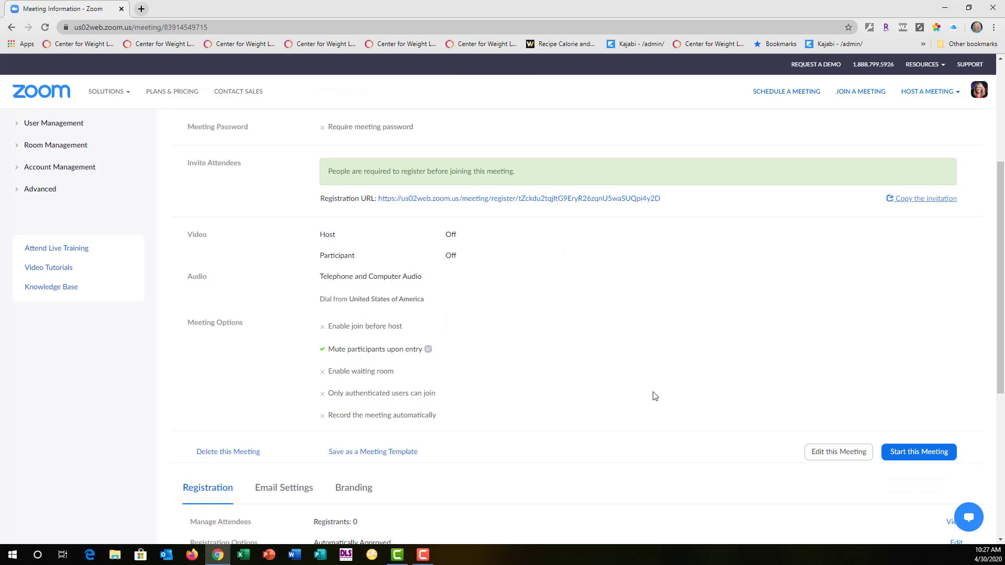
pyautogui.scroll(-3, 654, 397)
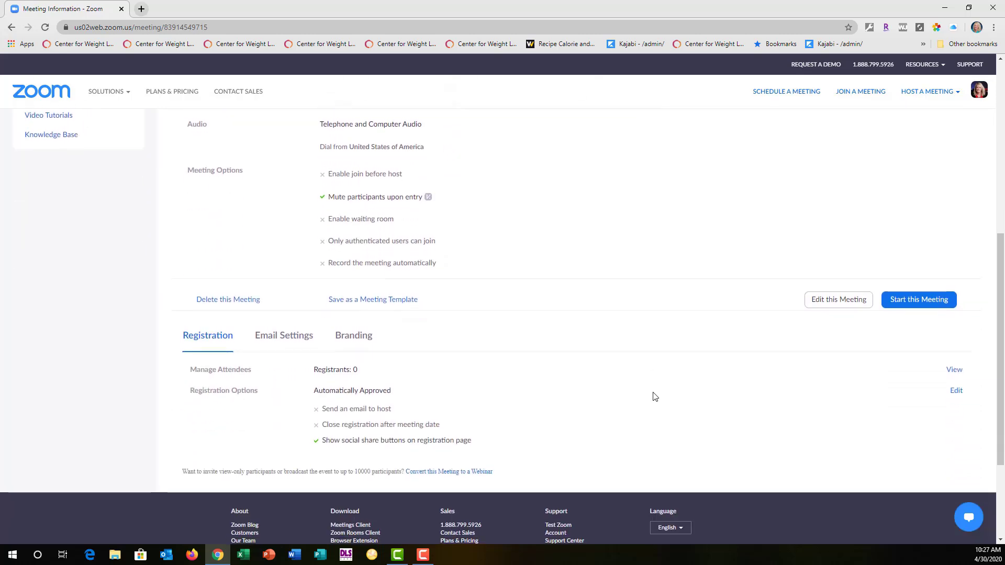
pyautogui.scroll(7, 653, 397)
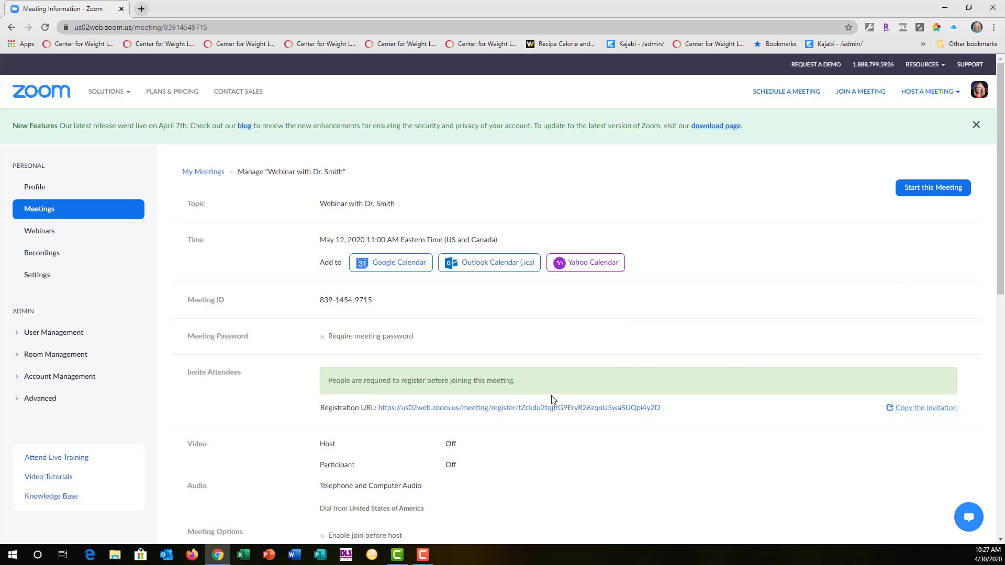
pyautogui.click(268, 555)
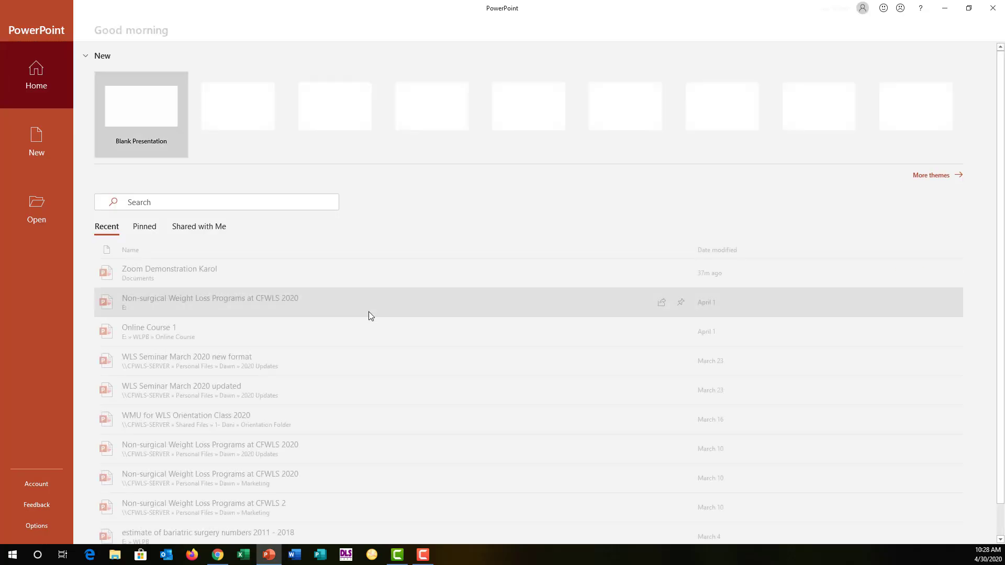
pyautogui.click(218, 265)
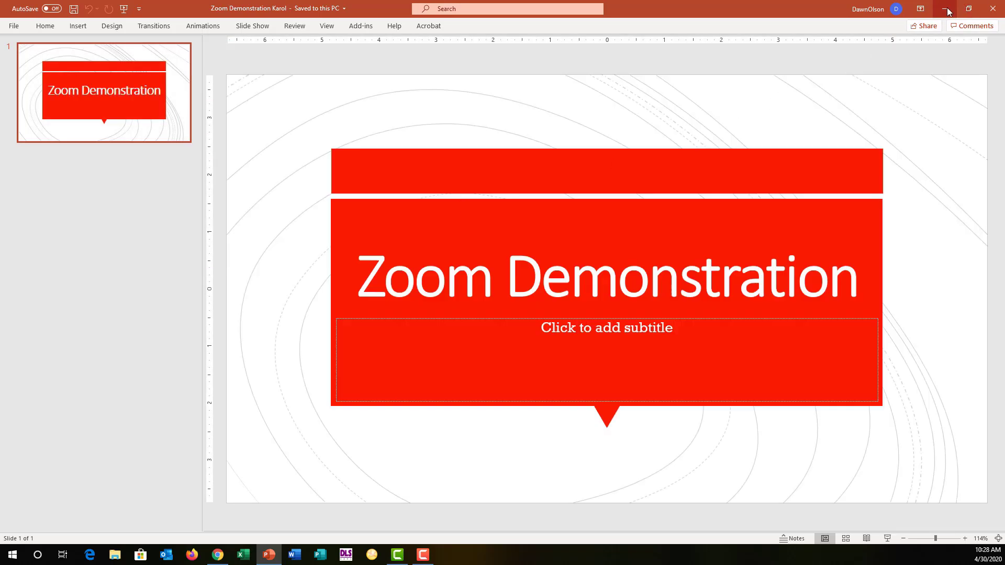
pyautogui.click(945, 8)
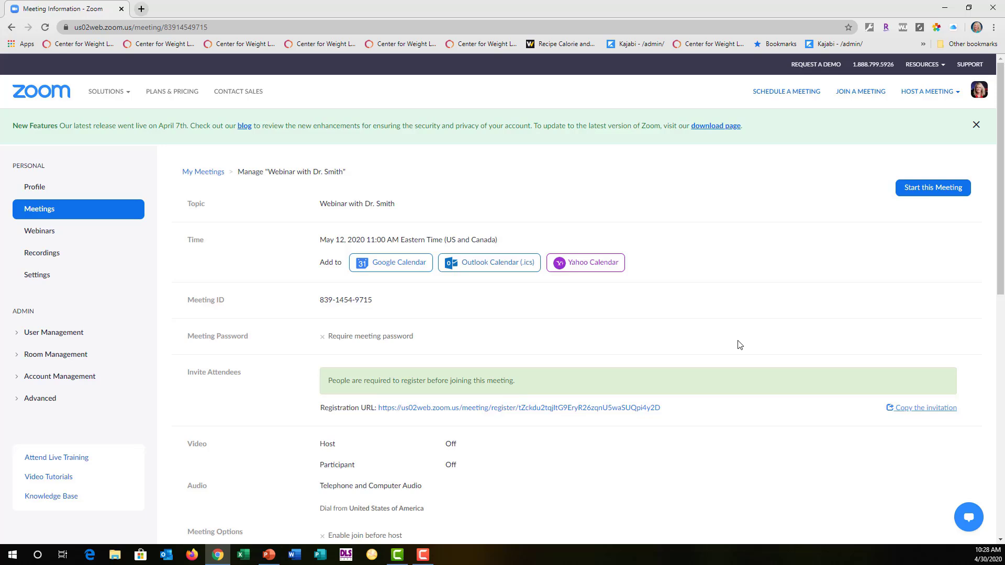
# Step: Host a meeting with video on, launching it in Zoom Meetings and joining with computer audio
pyautogui.click(929, 97)
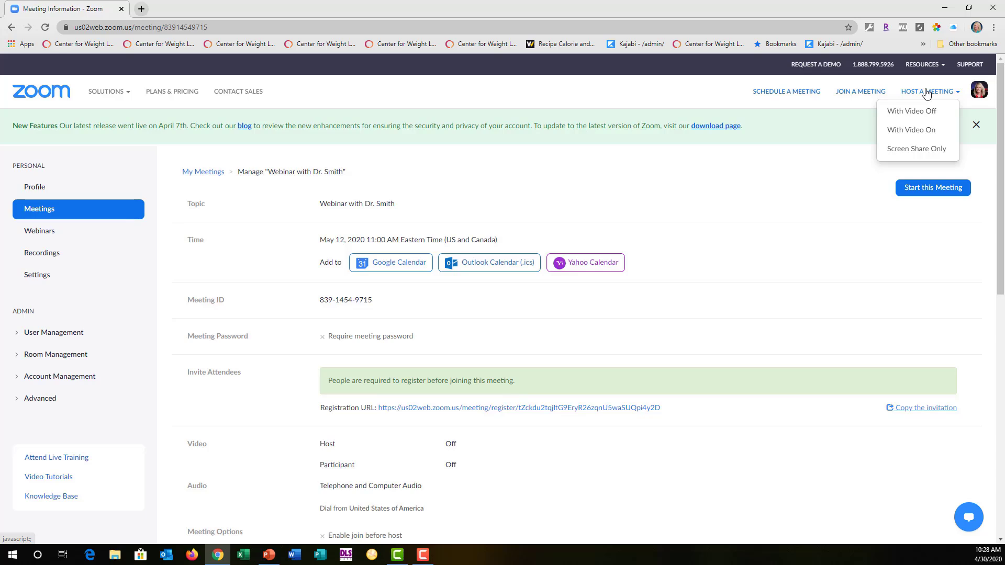
pyautogui.click(909, 132)
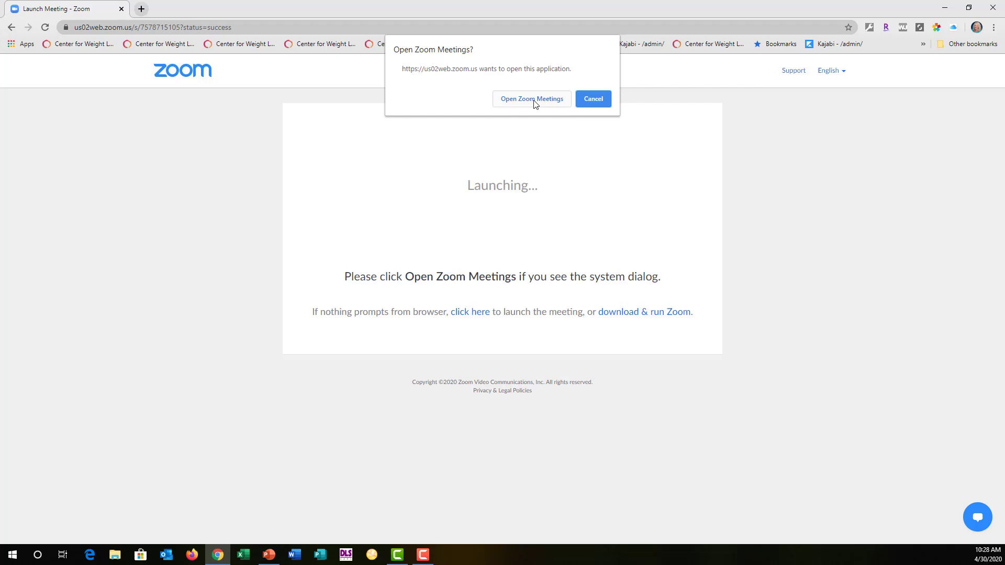
pyautogui.click(532, 99)
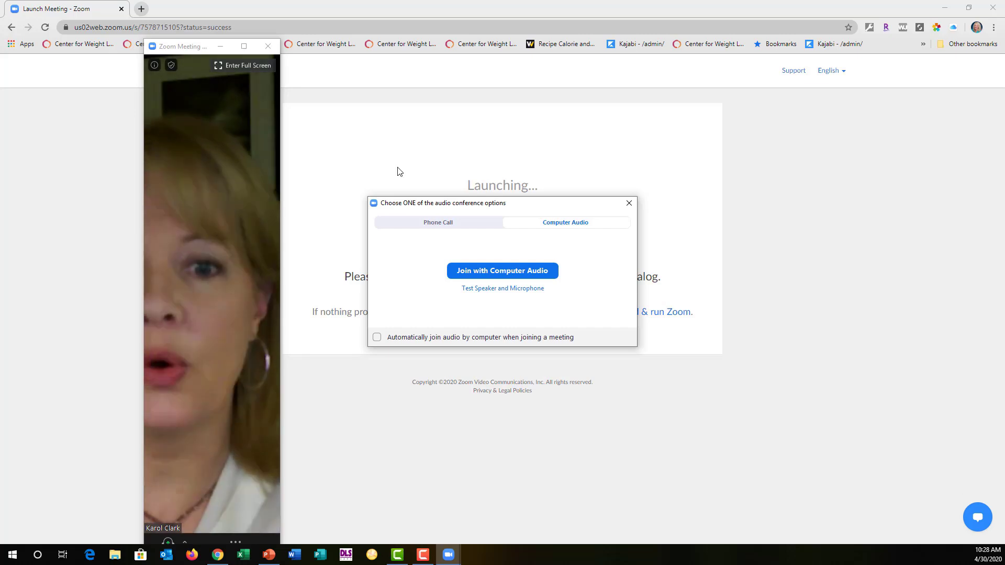
pyautogui.click(462, 270)
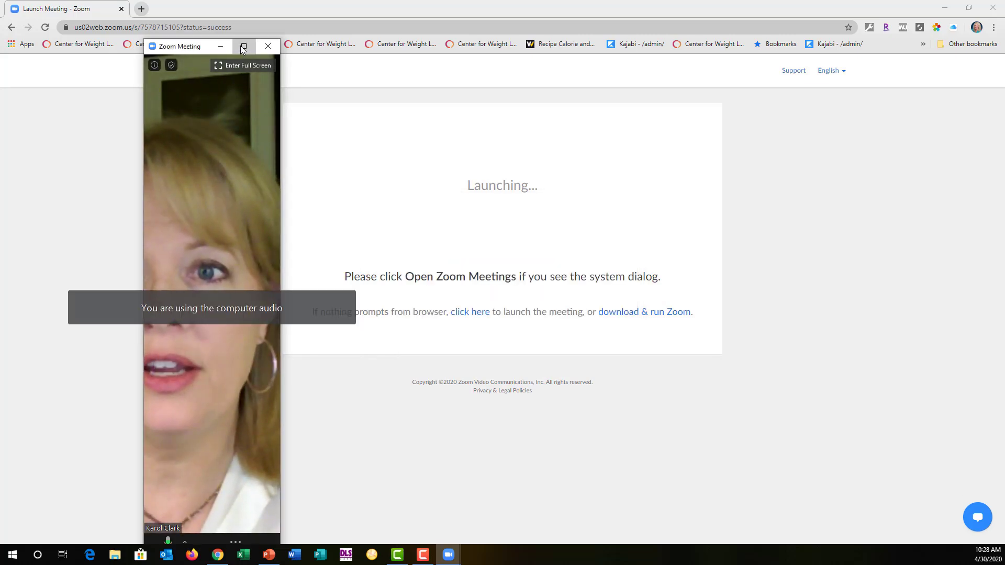